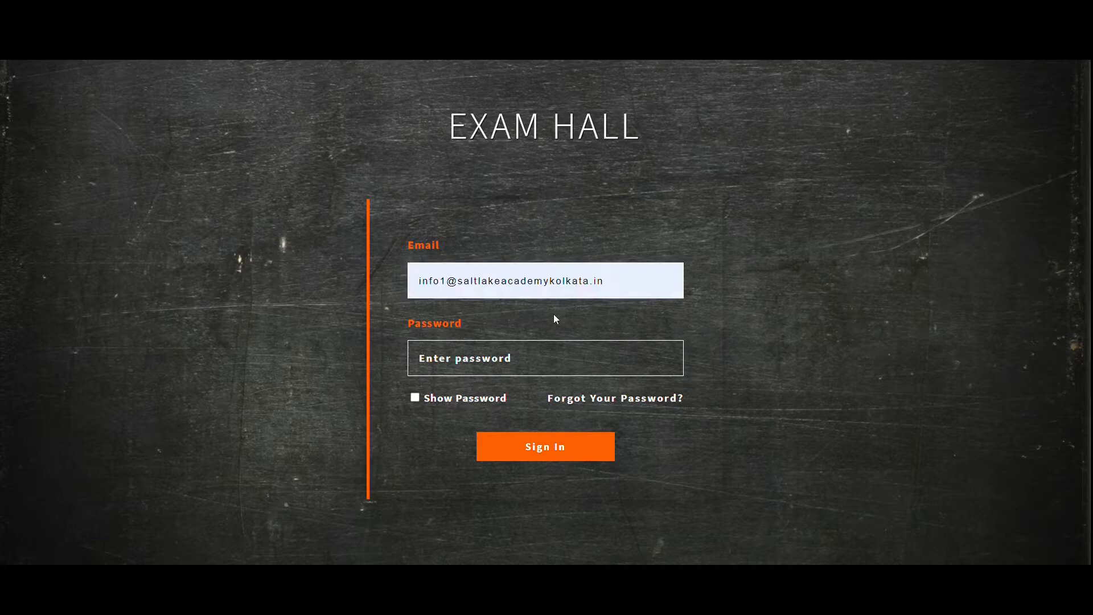
Enter the account password and sign in to the exam portal.
text(**********)
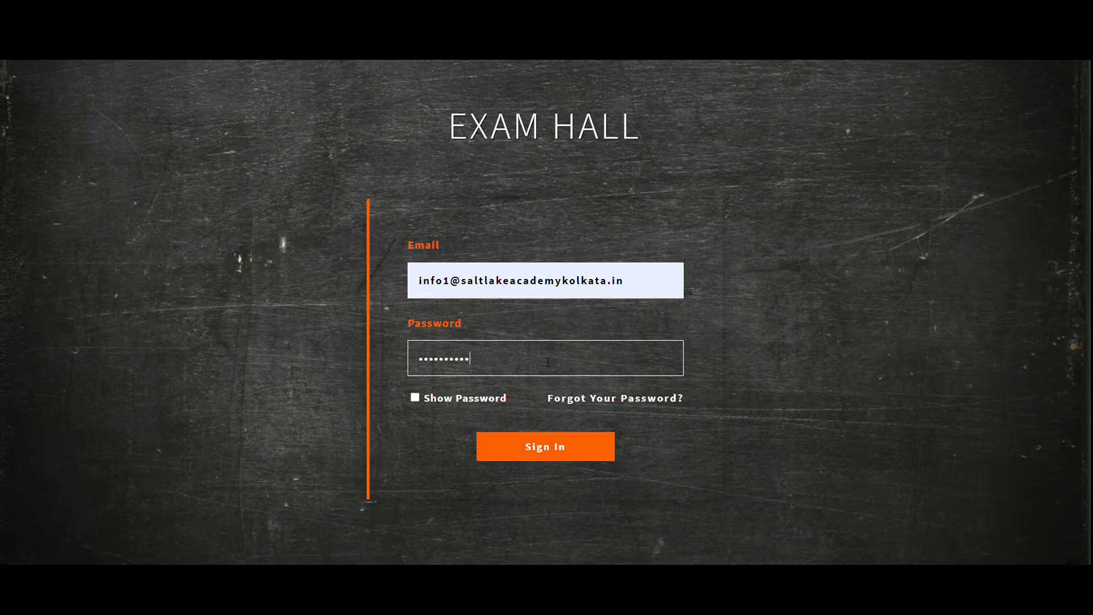
click(557, 449)
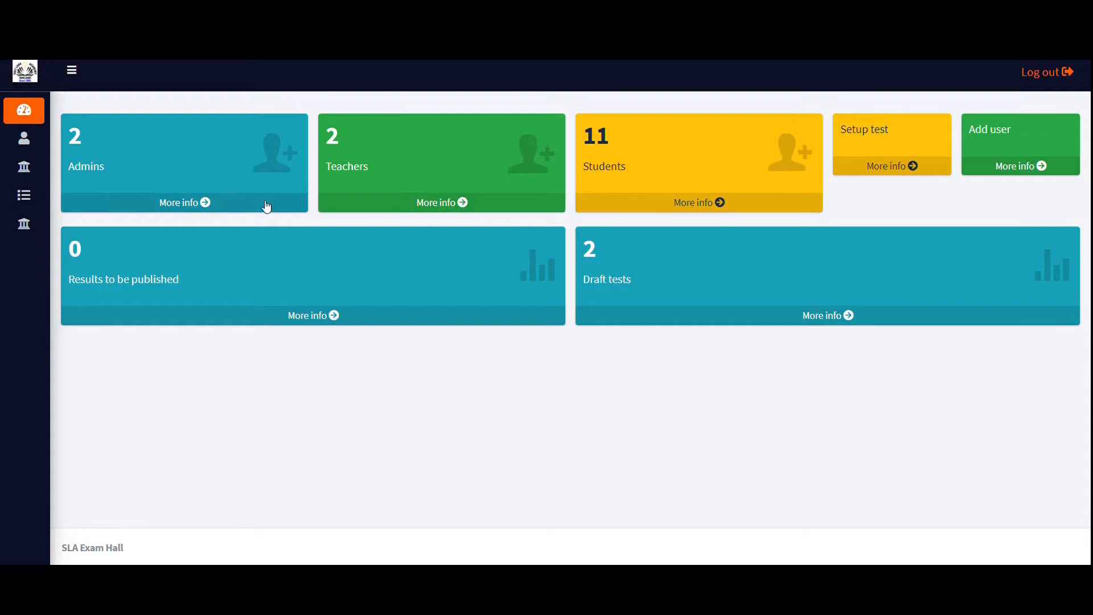
View the list of admin users, then return to the dashboard.
click(233, 212)
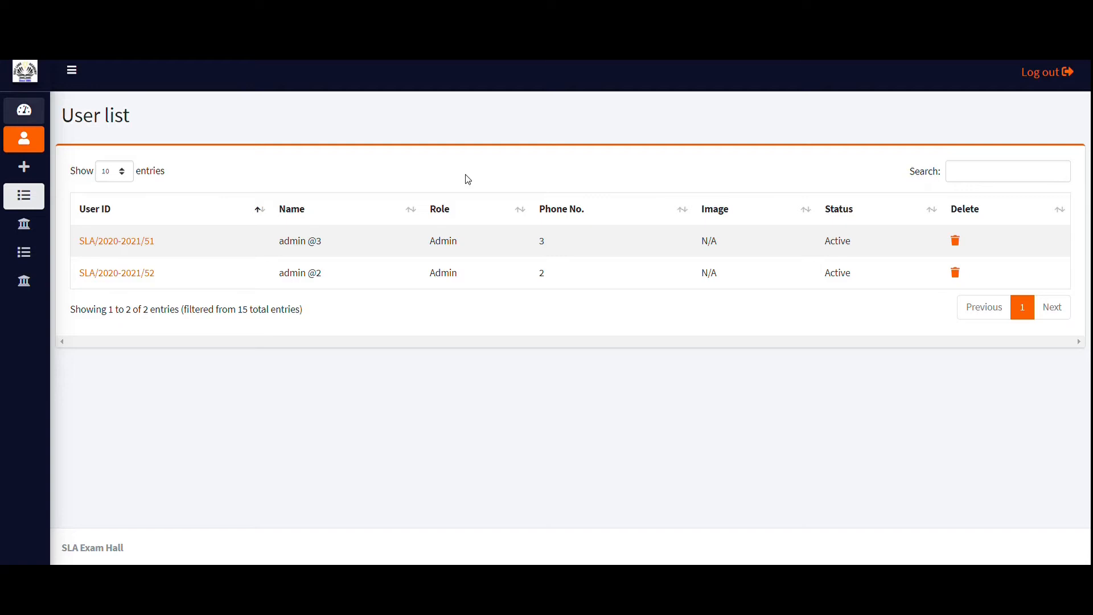
mouse_move(25, 111)
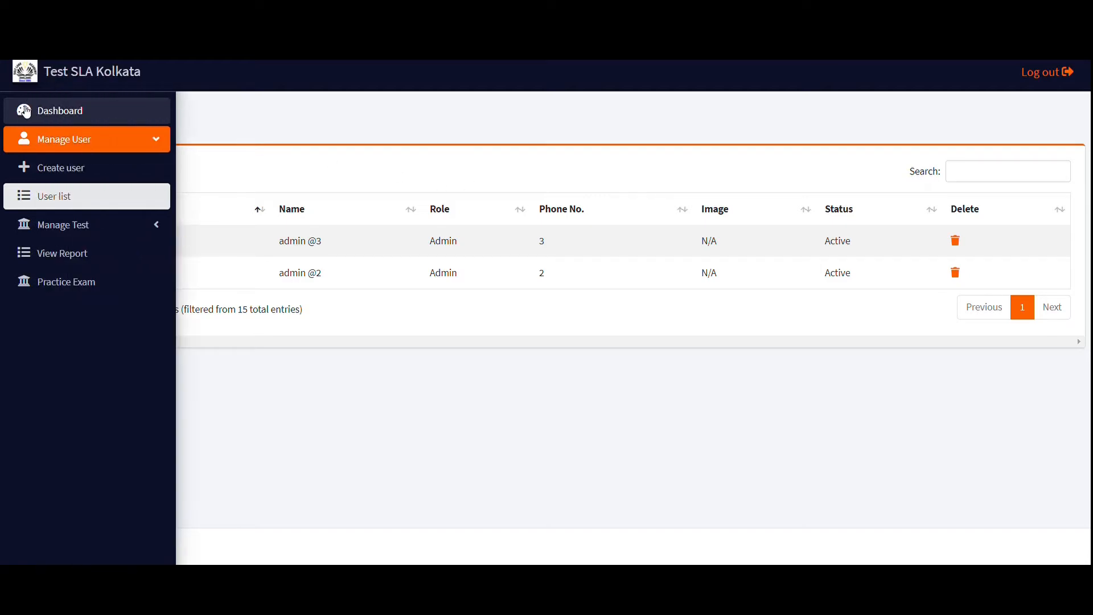
click(26, 111)
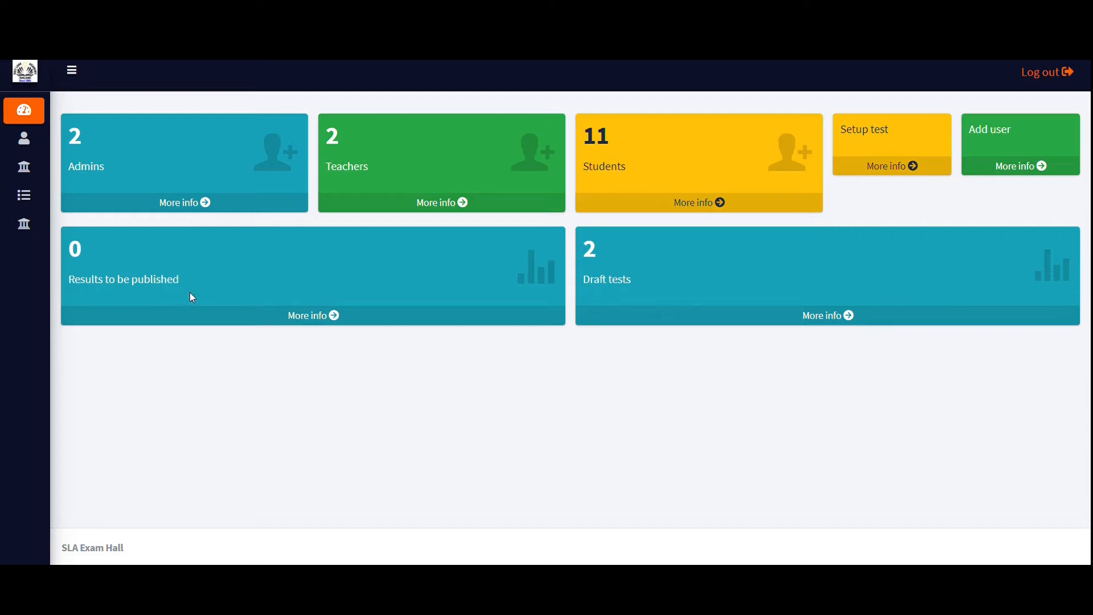
Examine the list of results to be published and the list of draft tests.
click(233, 321)
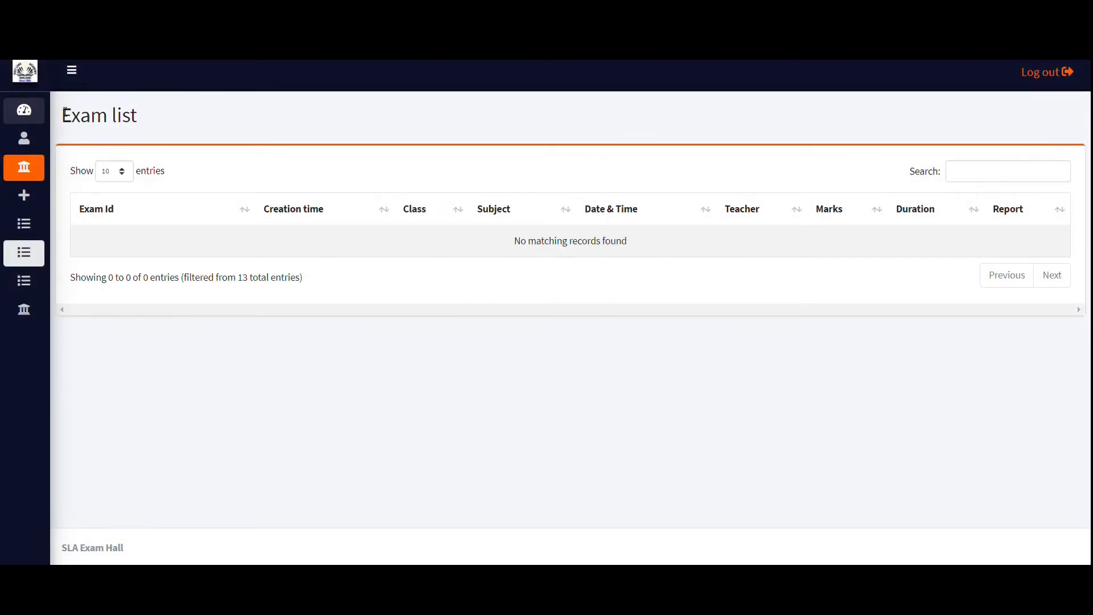
click(24, 112)
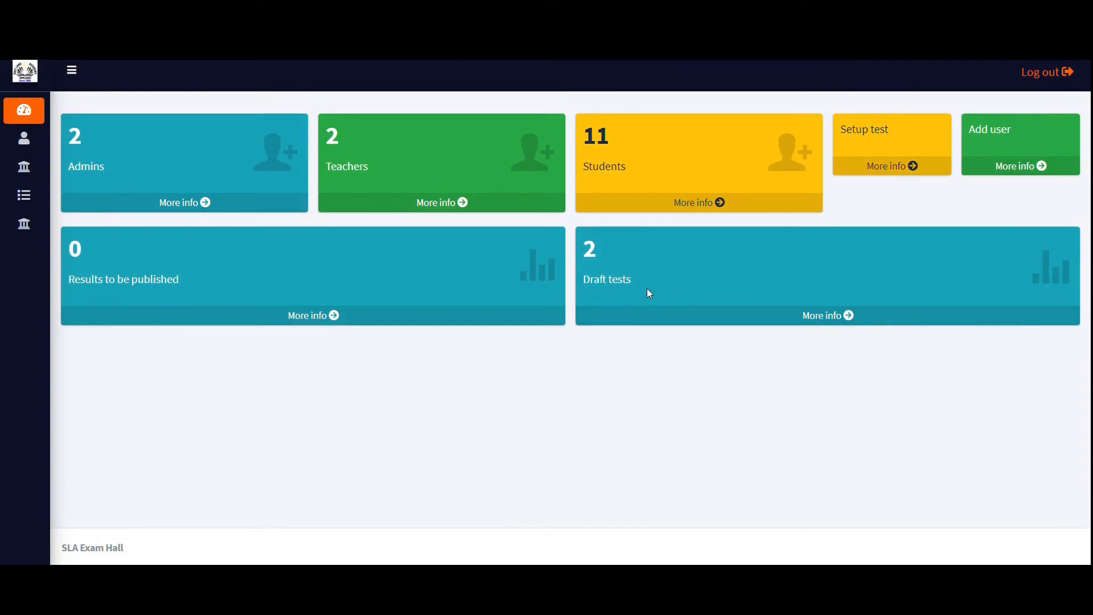
click(655, 322)
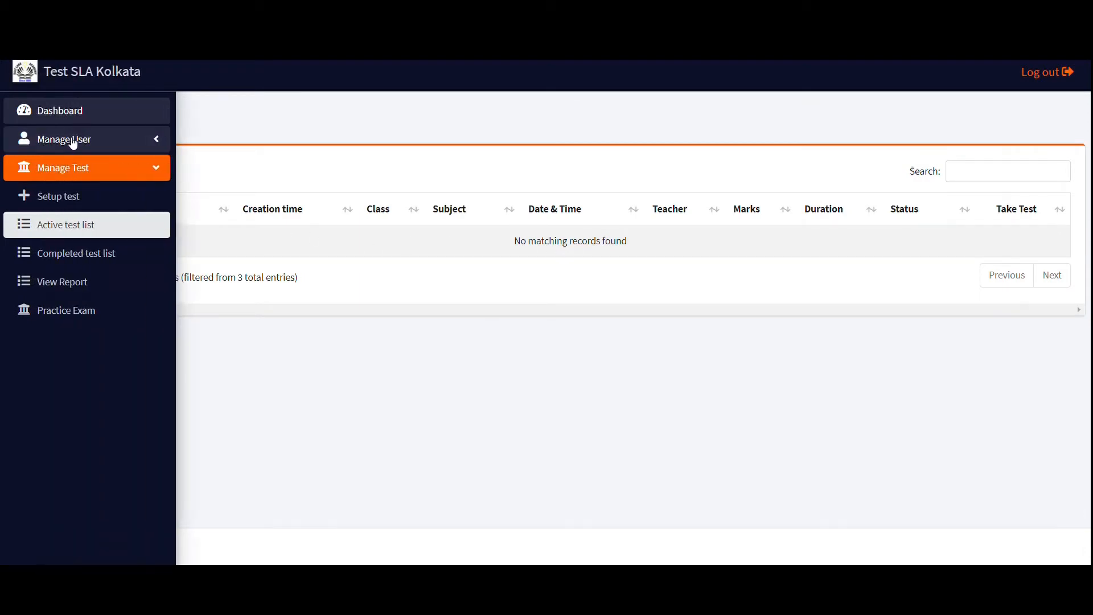
Open the user creation form and compare its fields for the Admin, Teacher and Student roles, ending on Admin.
click(73, 141)
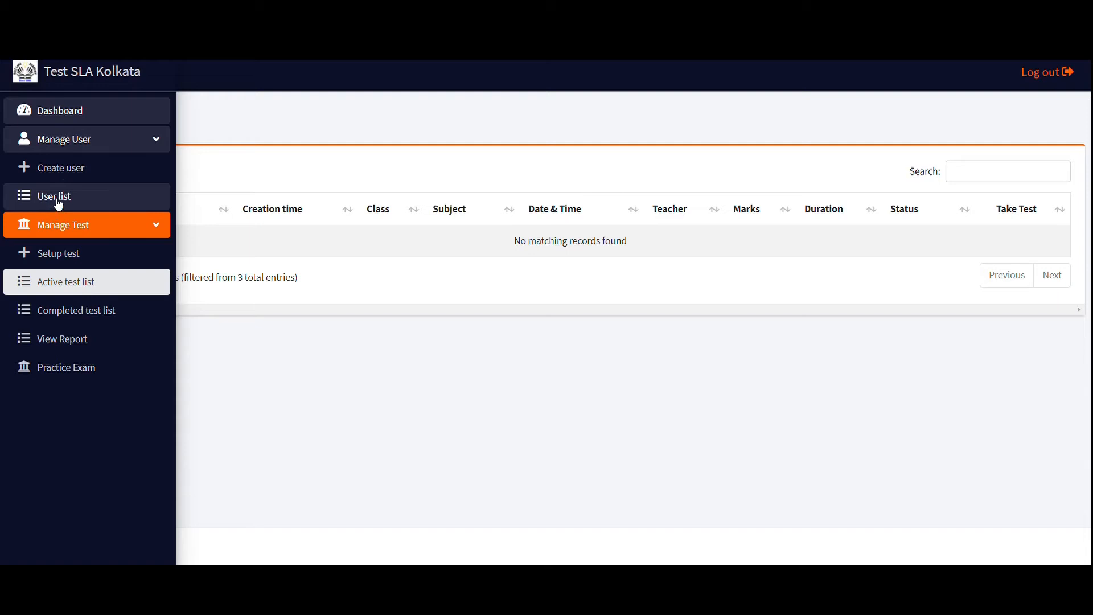
click(67, 176)
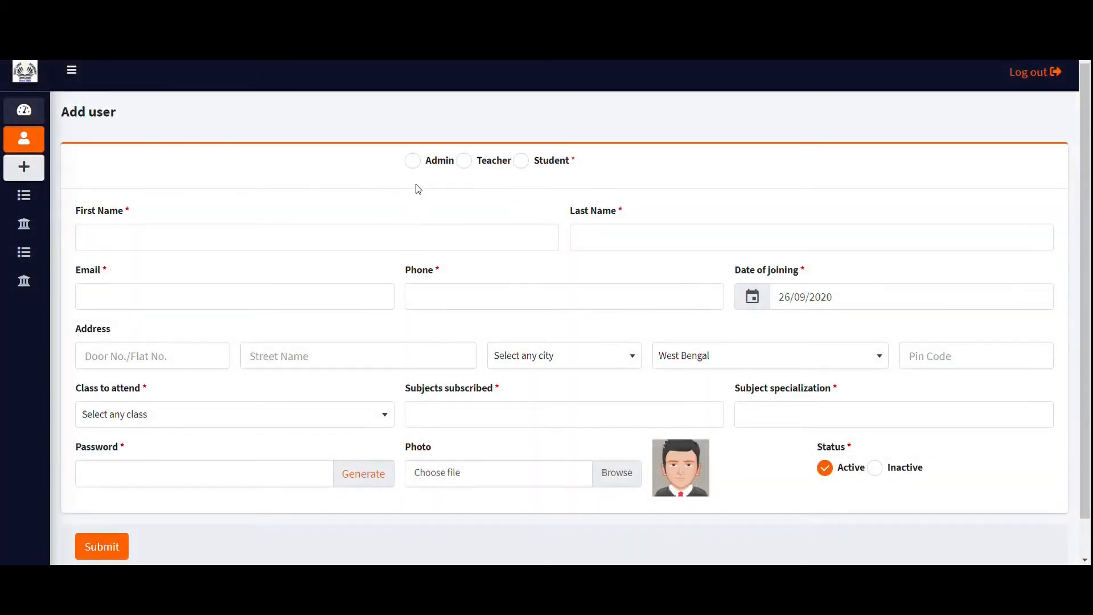
click(418, 164)
click(470, 166)
click(521, 162)
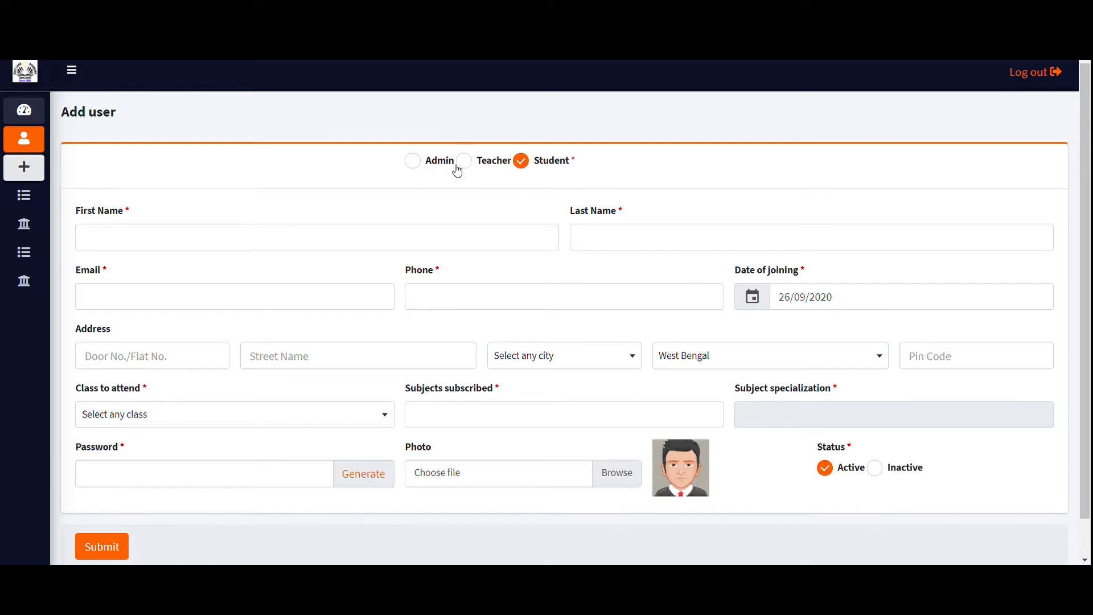
click(417, 166)
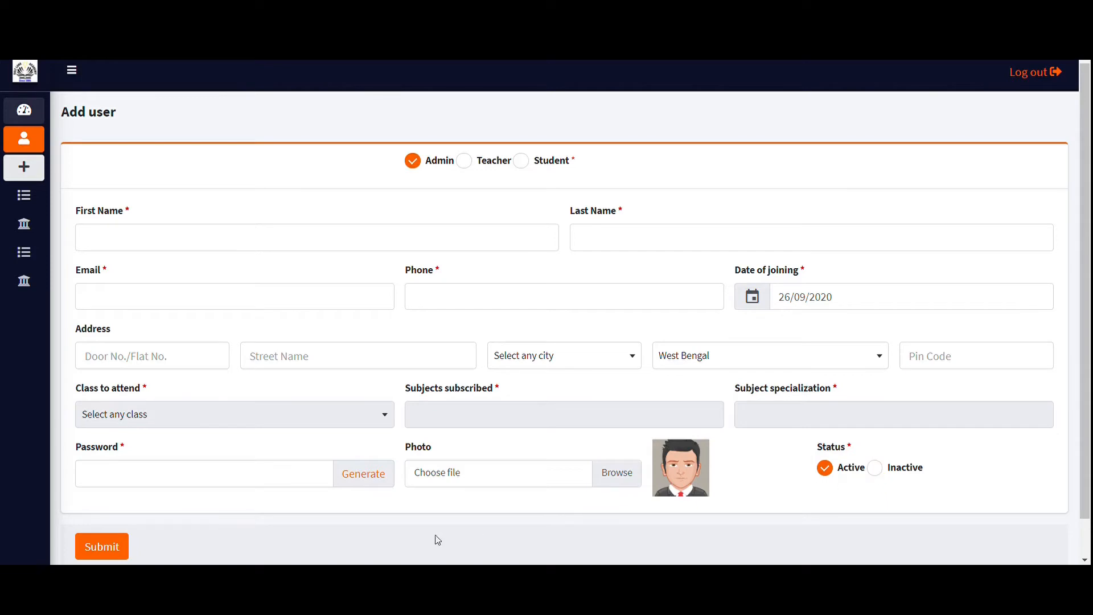
Open the full user list and switch the User ID sort order back and forth.
mouse_move(37, 176)
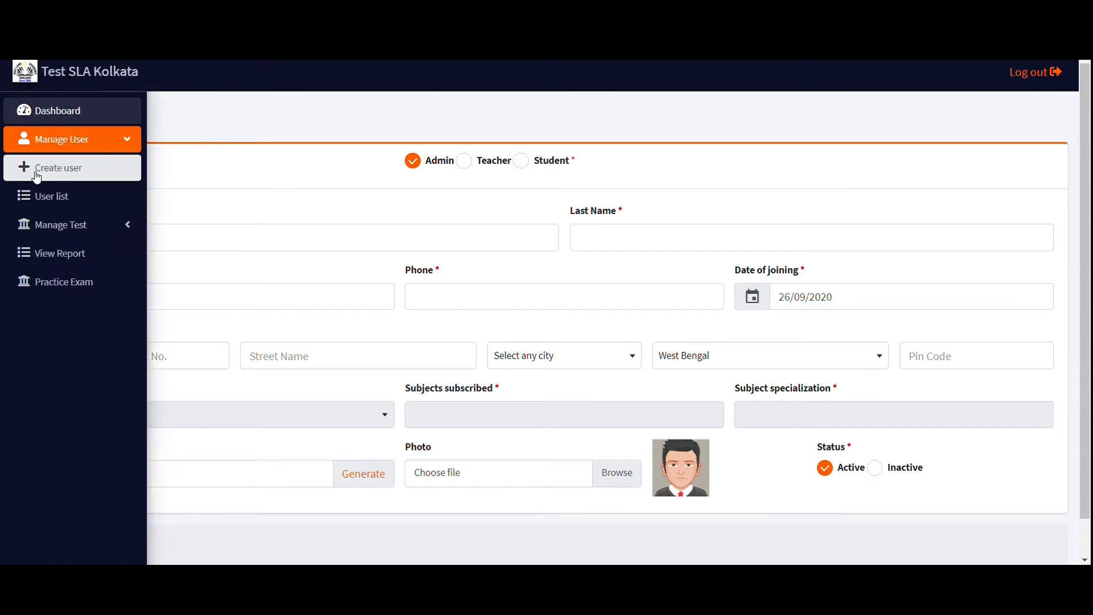
click(54, 200)
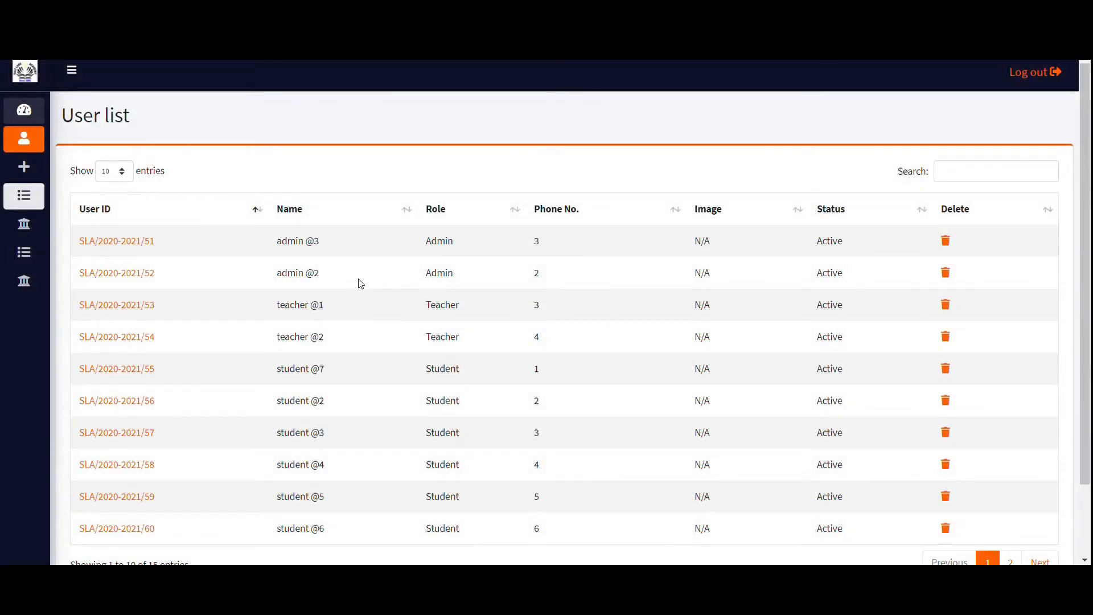
click(261, 209)
click(262, 210)
Start setting up a scheduled test for class IX, subject Math, chapter A.
mouse_move(40, 200)
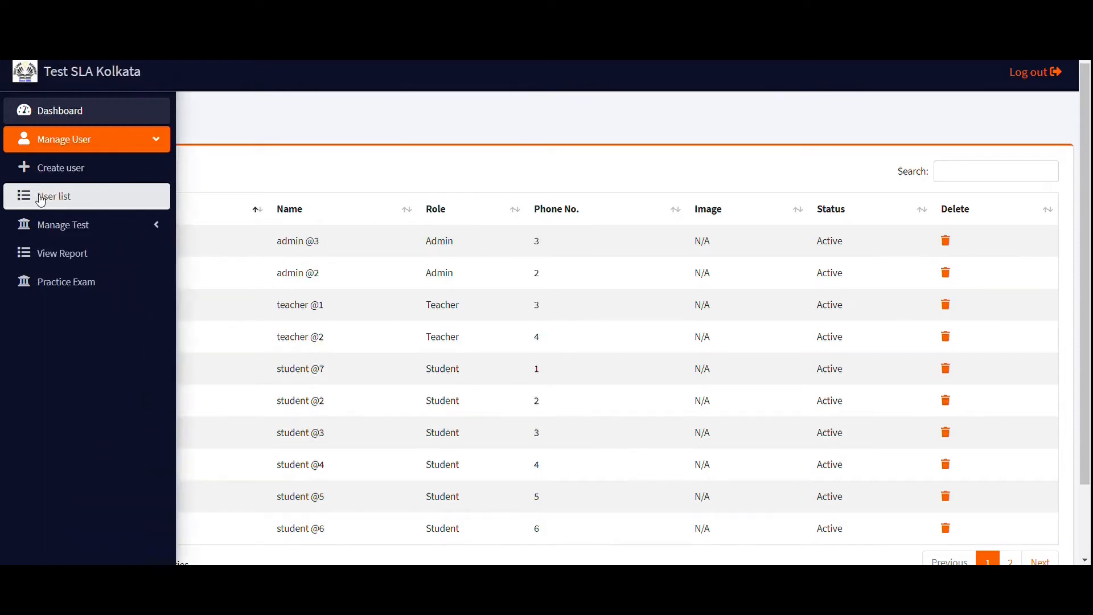
click(63, 224)
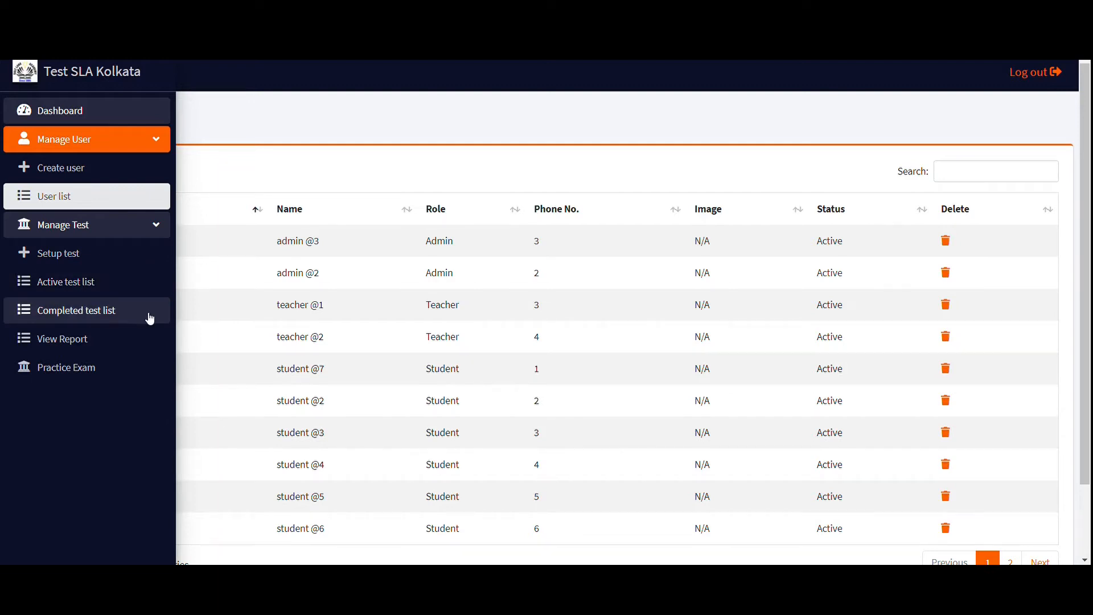
click(85, 259)
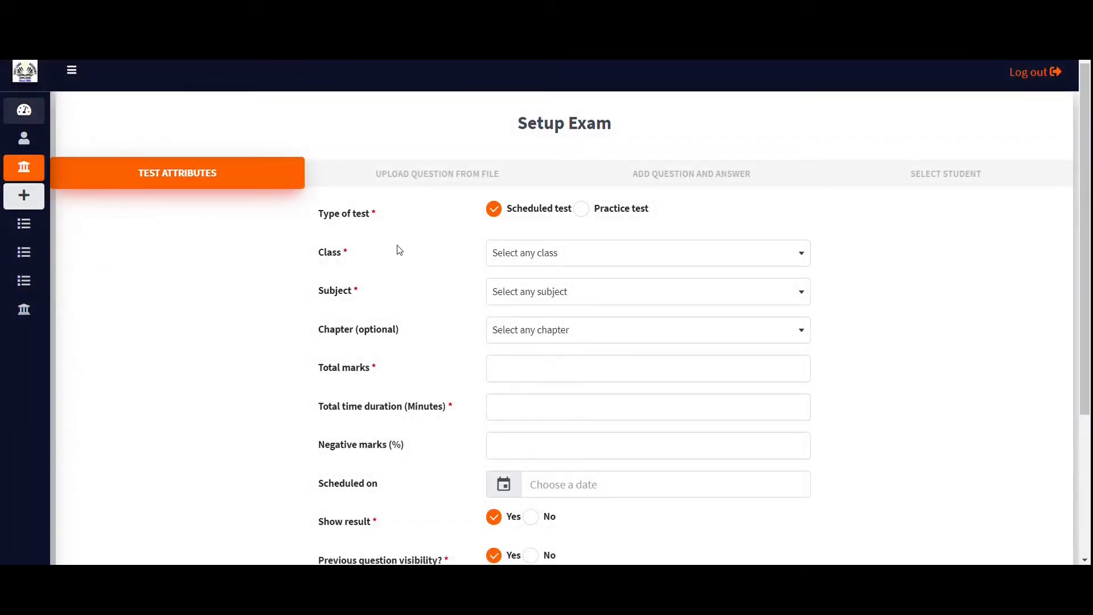
scroll(553, 215, down, 2)
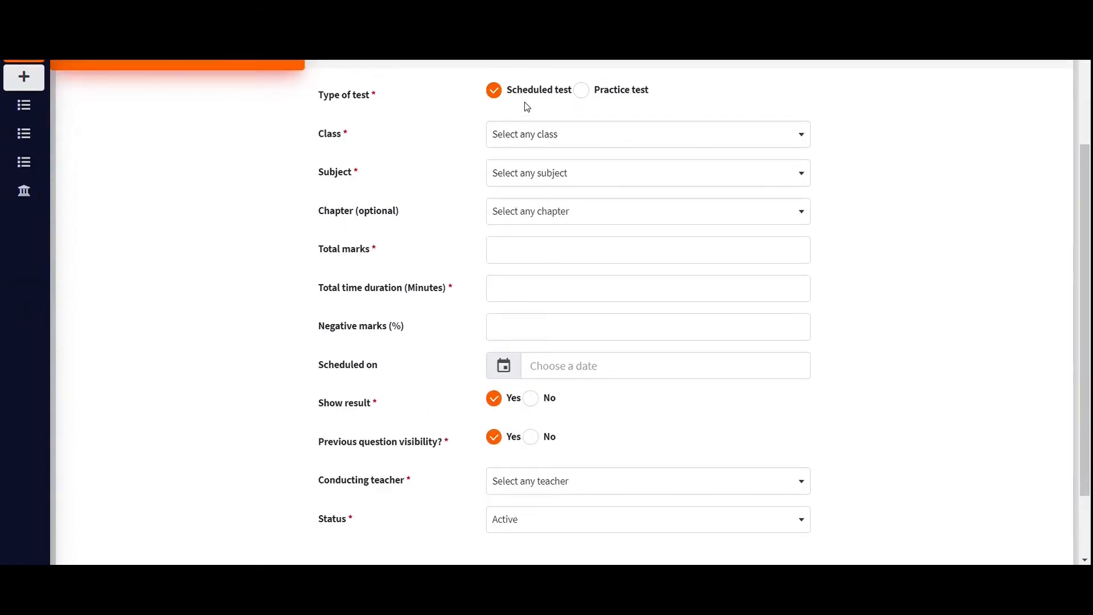
click(554, 137)
click(551, 212)
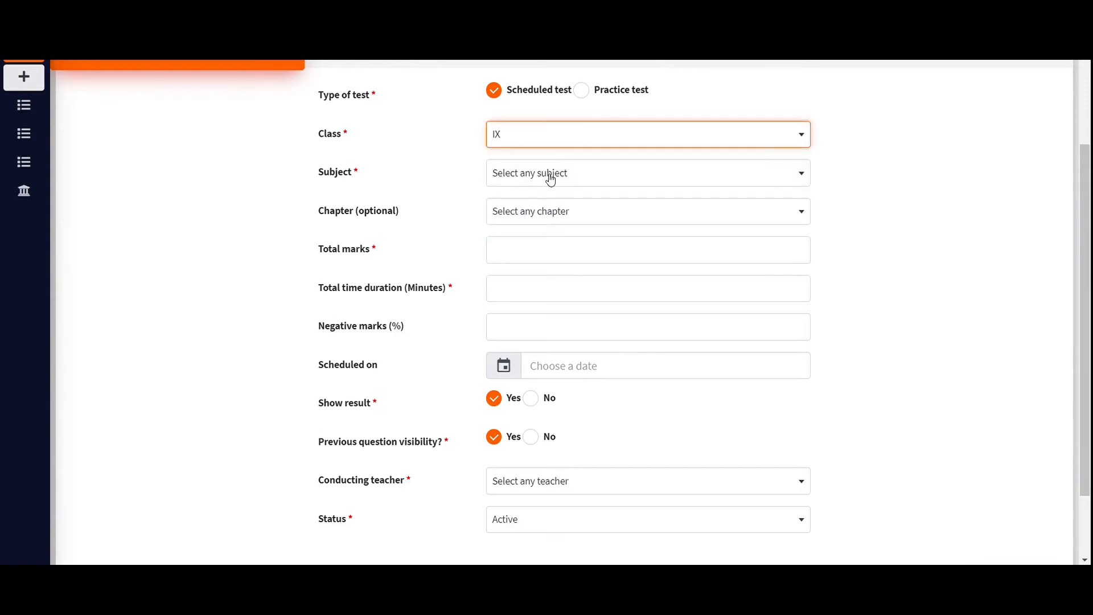
click(550, 179)
click(549, 248)
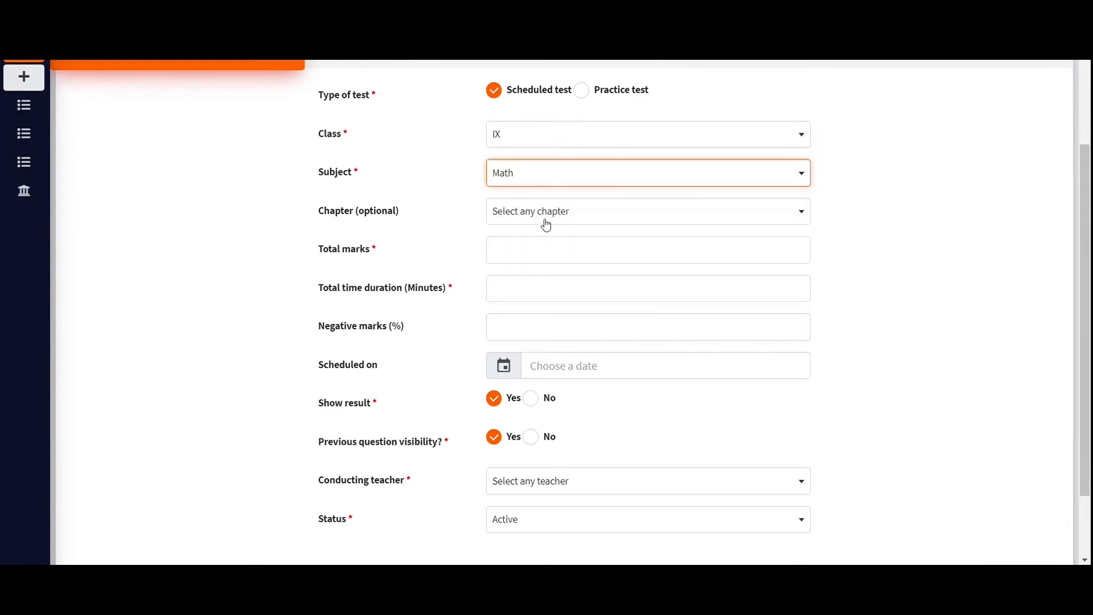
click(546, 224)
click(541, 285)
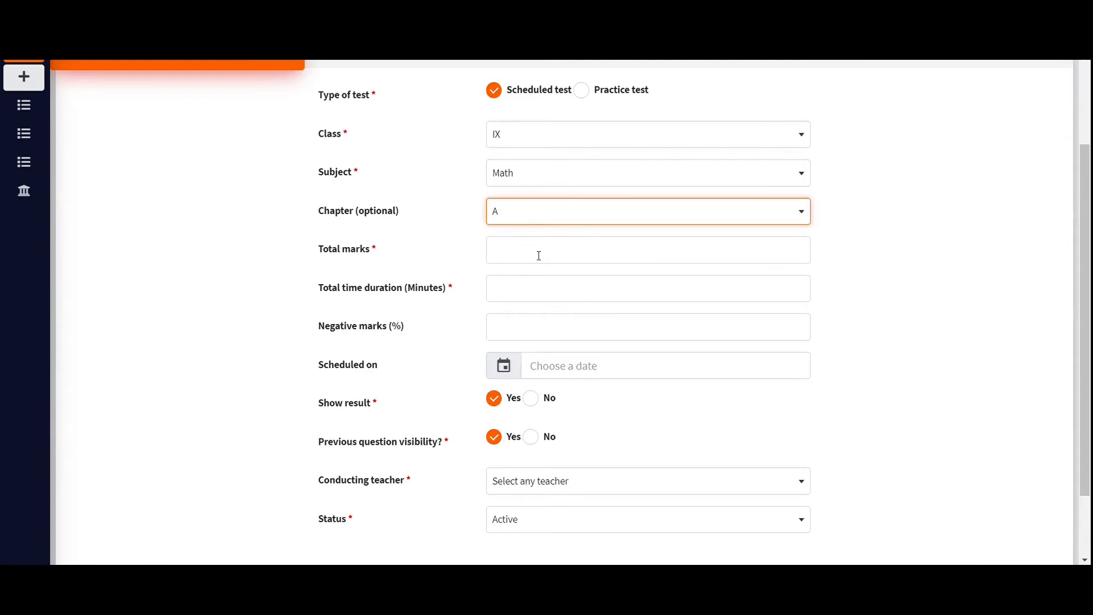
Set the test's total marks to 50 and its total time duration to 50 minutes.
click(538, 256)
text(50)
click(543, 289)
text(0)
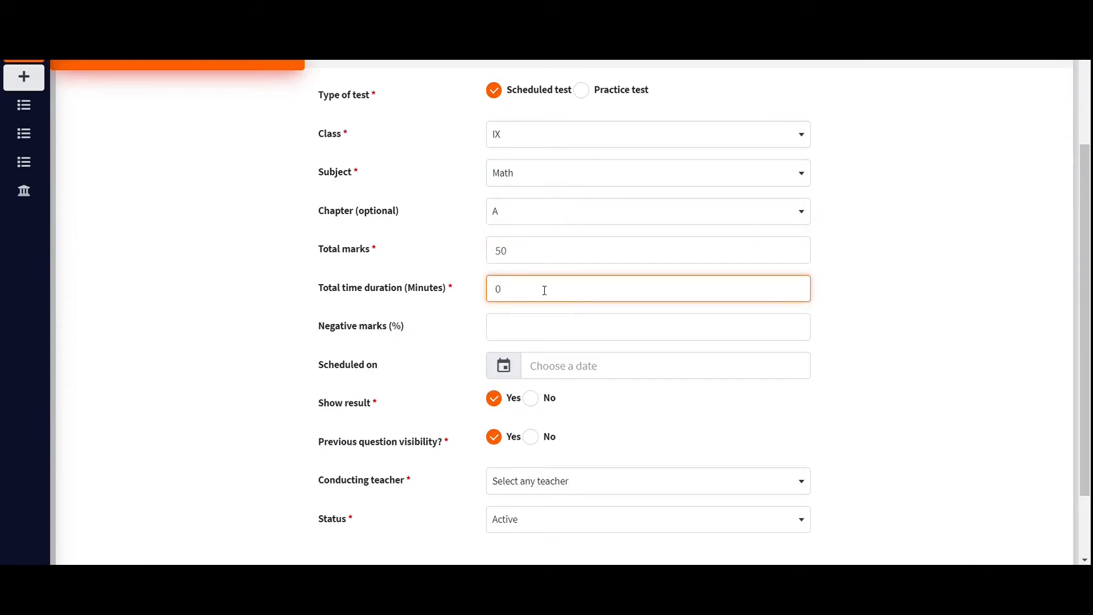
key(BackSpace)
text(50)
Assign teacher @1 as the conducting teacher and keep the test status Active.
click(556, 485)
click(551, 446)
click(533, 519)
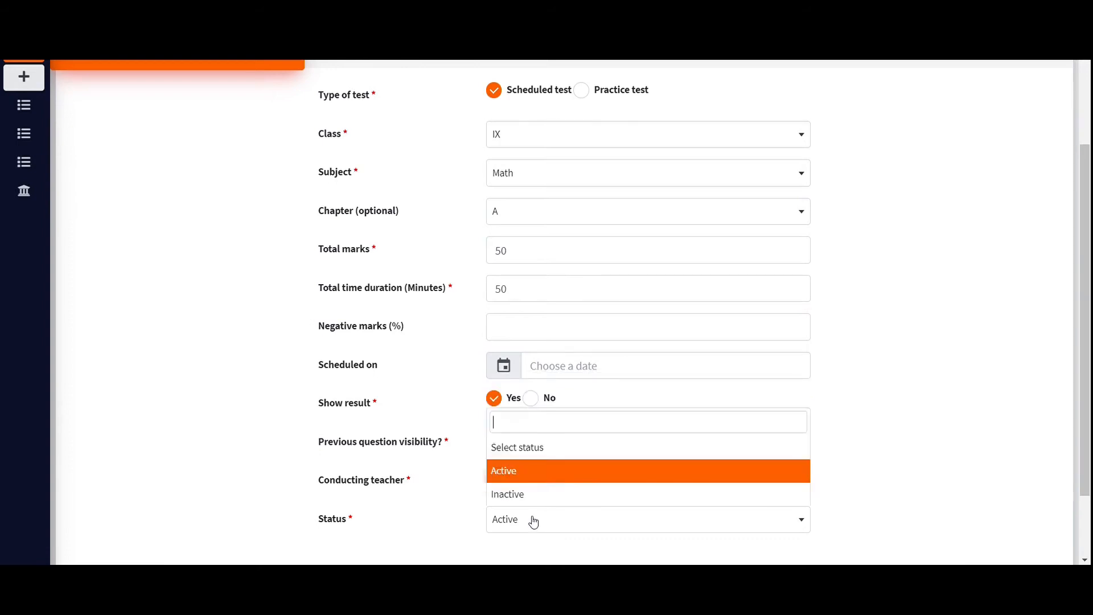
click(546, 479)
click(536, 520)
click(541, 478)
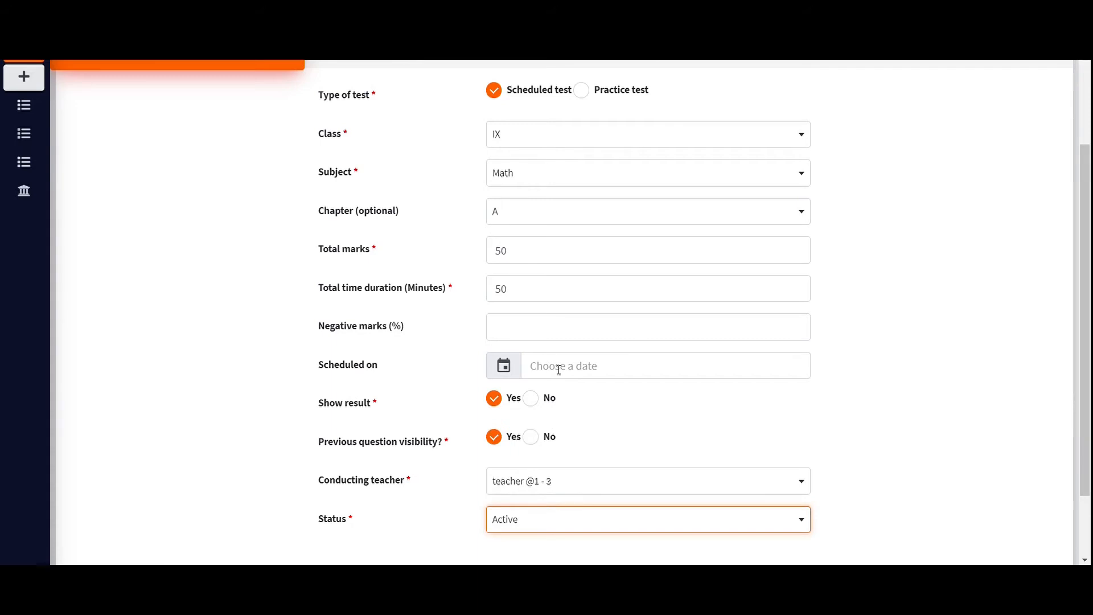
Schedule the test for 26/09/2020 at 05:27 AM.
click(556, 368)
click(613, 478)
click(612, 477)
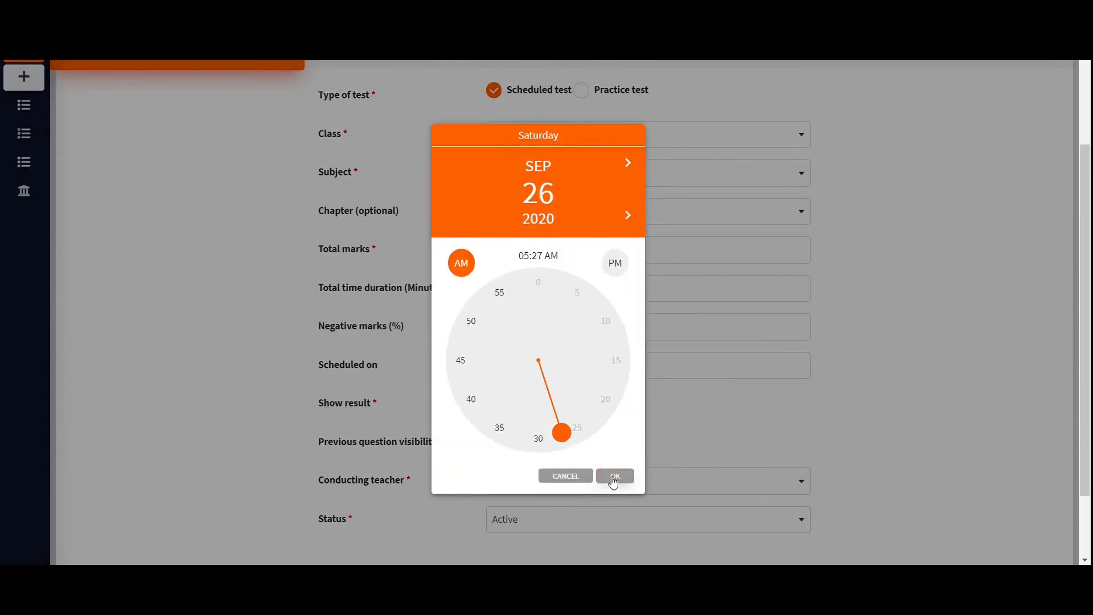
click(612, 477)
Proceed past the question file upload without a file, add a question to the test and open its entry form.
scroll(626, 436, down, 2)
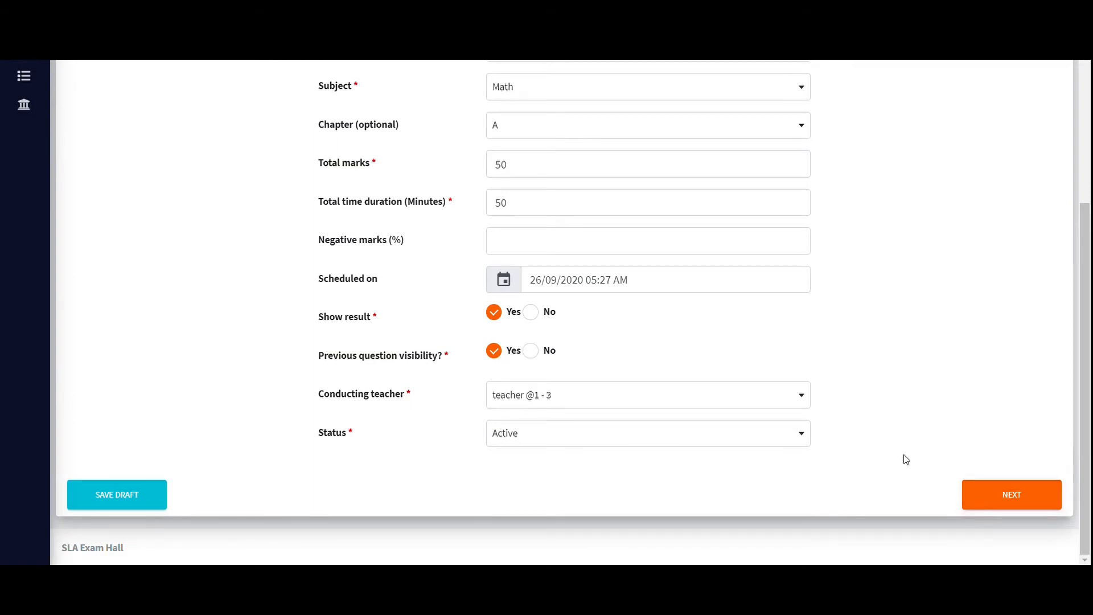
click(1019, 497)
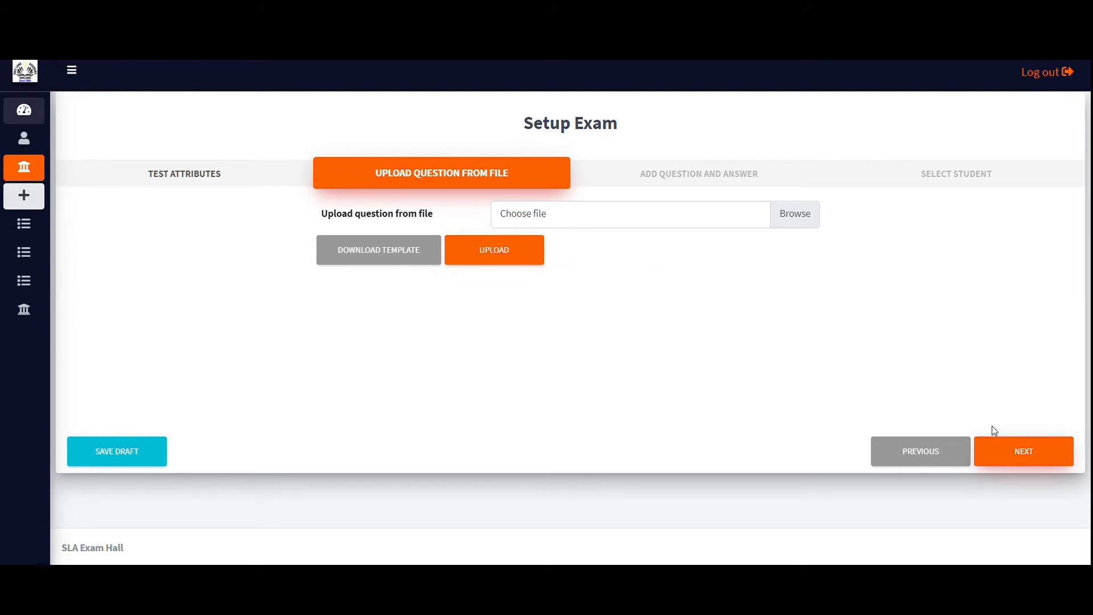
click(1007, 455)
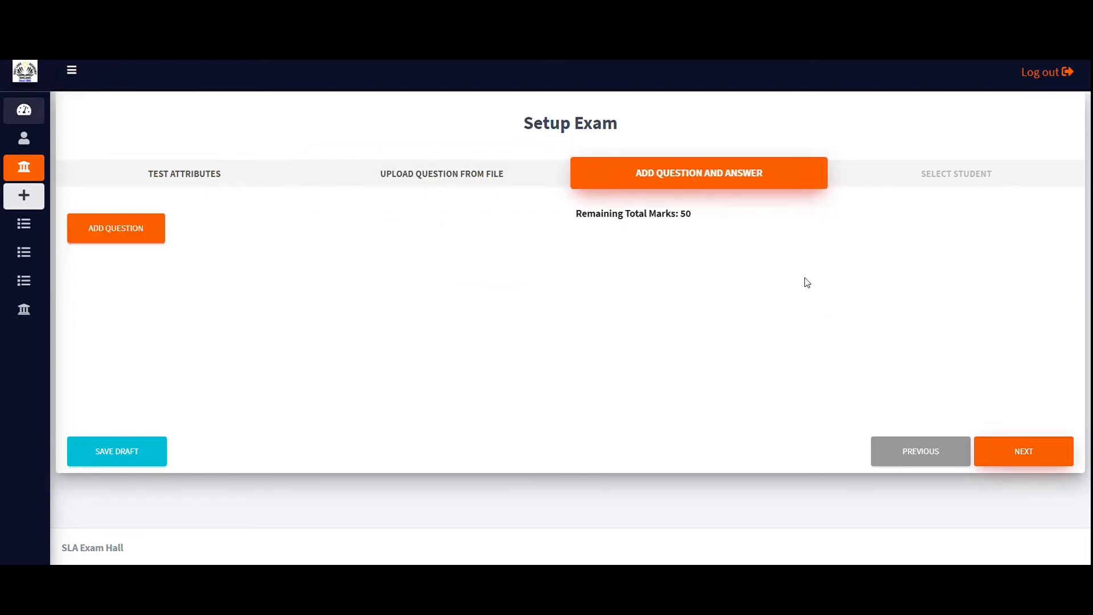
click(139, 232)
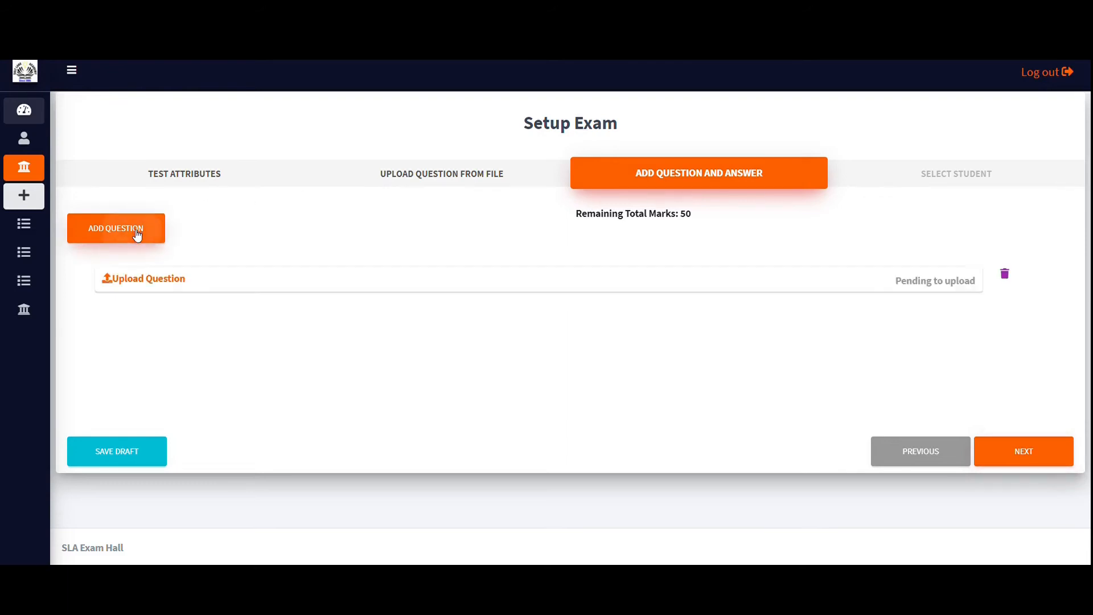
click(146, 280)
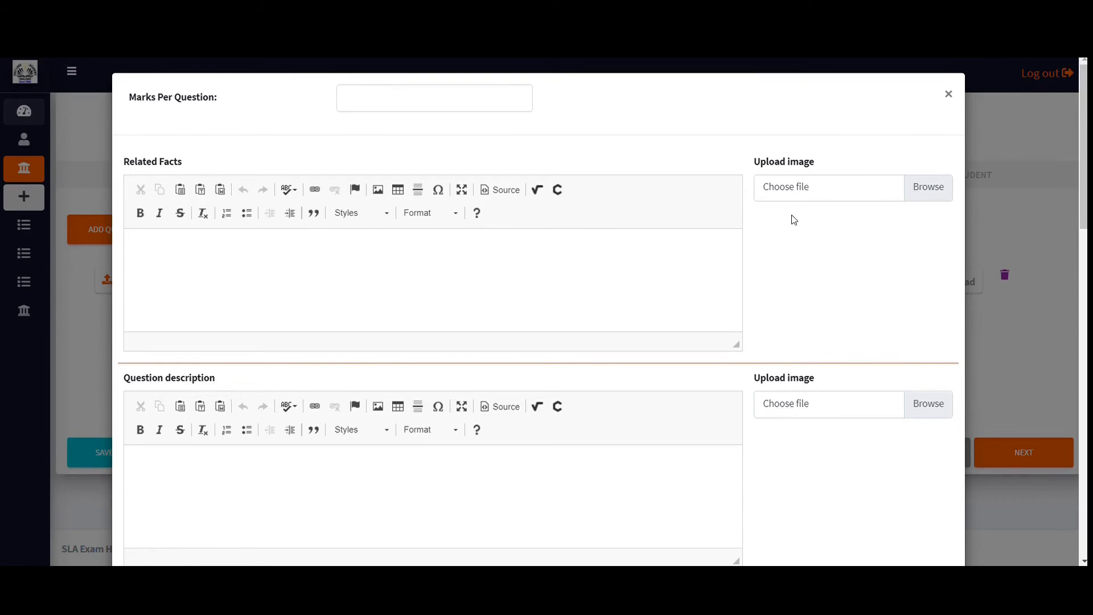
Insert the handwritten equation a + b into the question's Solution with MathType, and cancel the question form.
scroll(794, 219, down, 7)
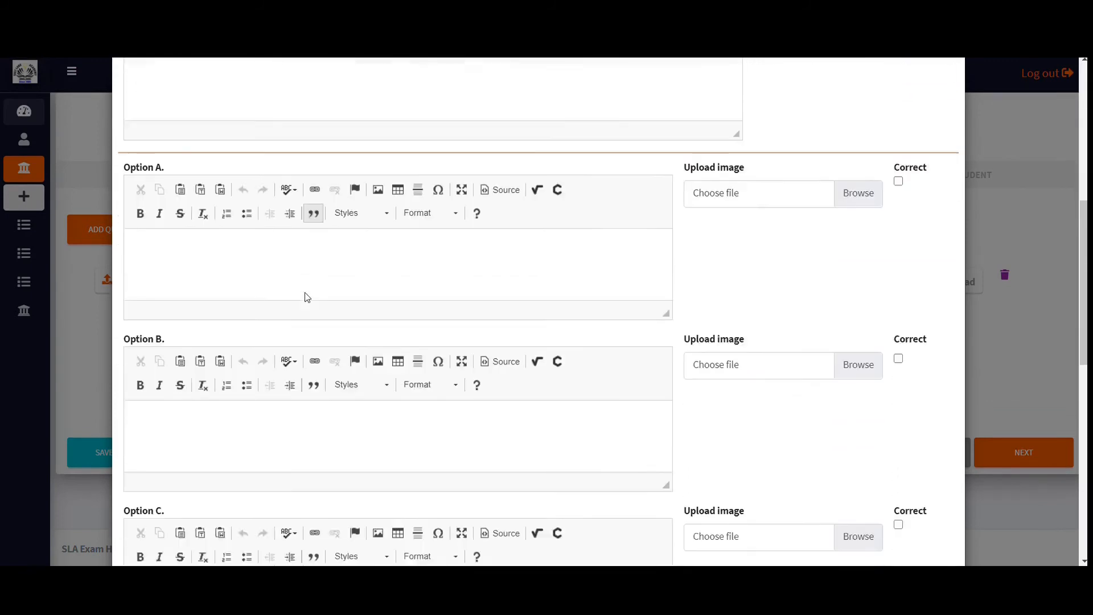
scroll(307, 297, down, 8)
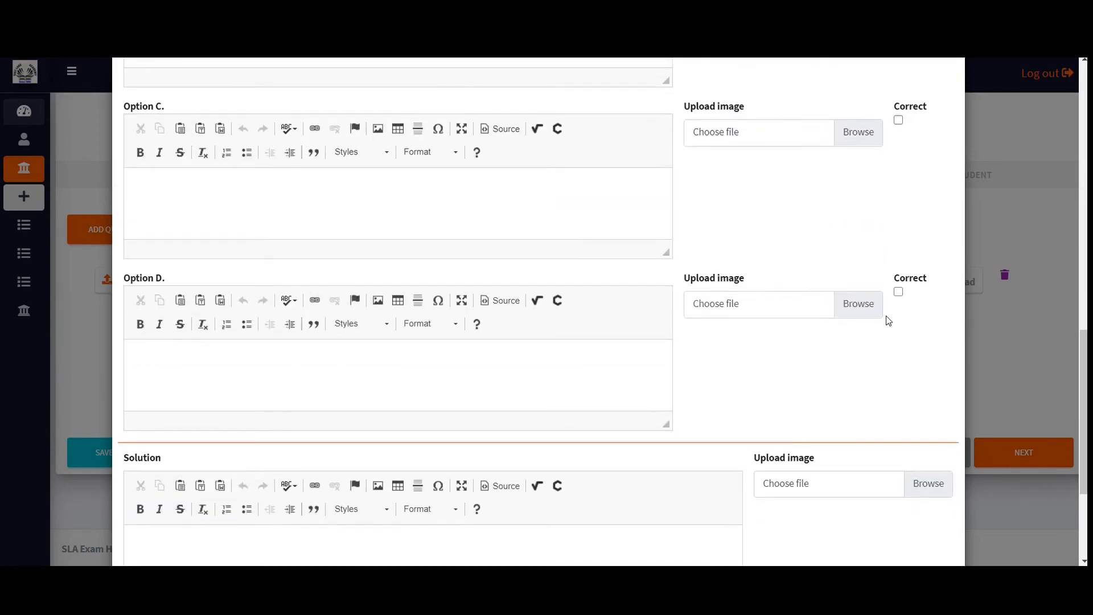
scroll(431, 317, down, 4)
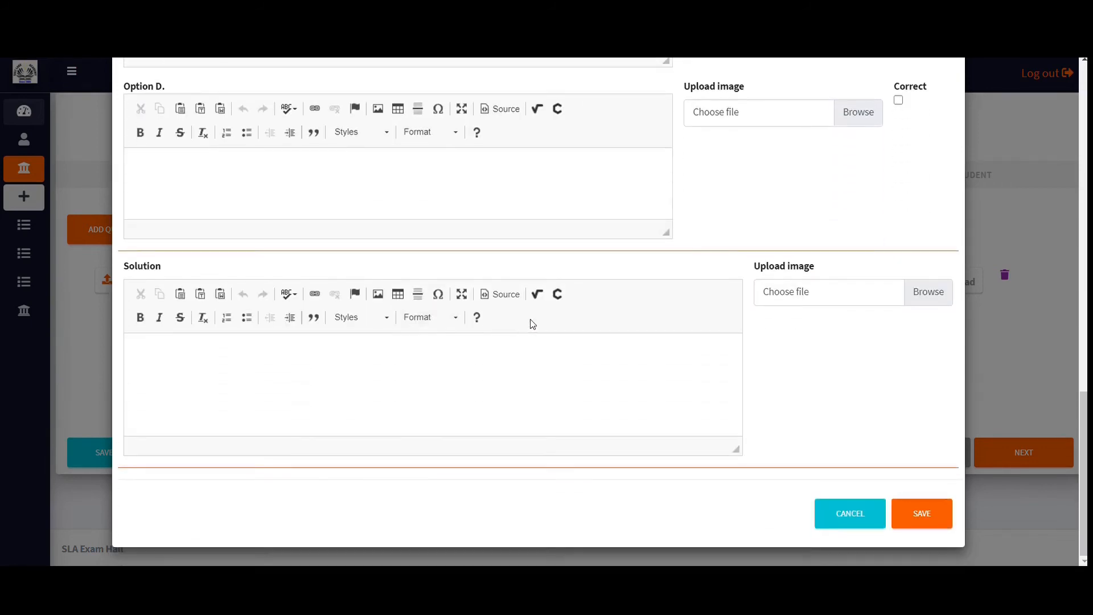
click(537, 294)
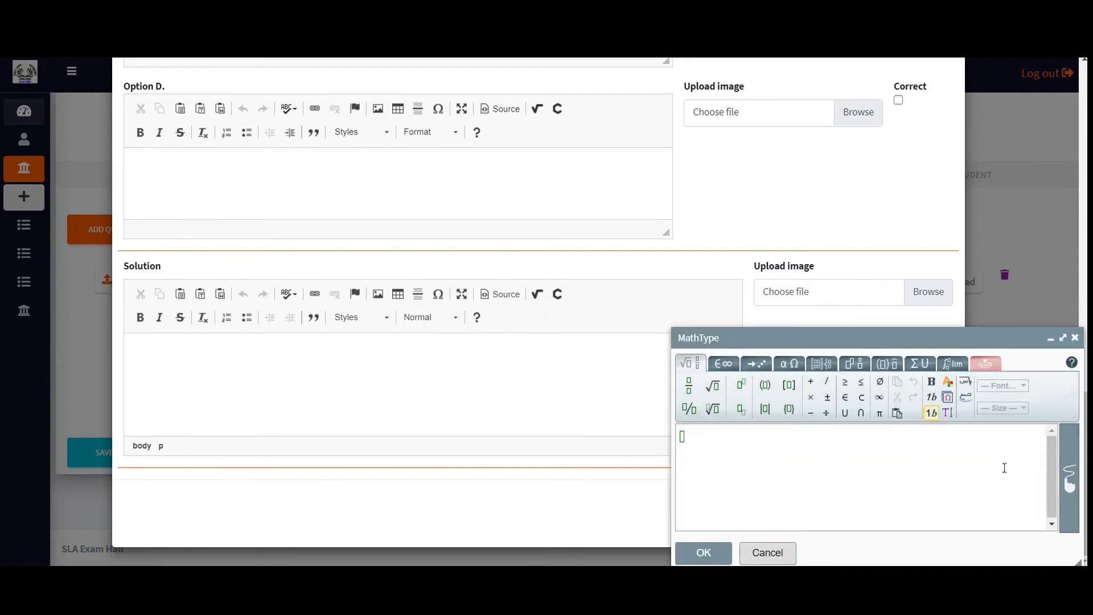
click(1069, 481)
mouse_move(846, 376)
mouse_down()
mouse_move(825, 383)
mouse_move(846, 401)
mouse_move(871, 401)
mouse_up()
mouse_move(896, 383)
mouse_down()
mouse_move(934, 378)
mouse_move(928, 412)
mouse_up()
mouse_move(951, 367)
mouse_down()
mouse_move(991, 390)
mouse_move(966, 422)
mouse_up()
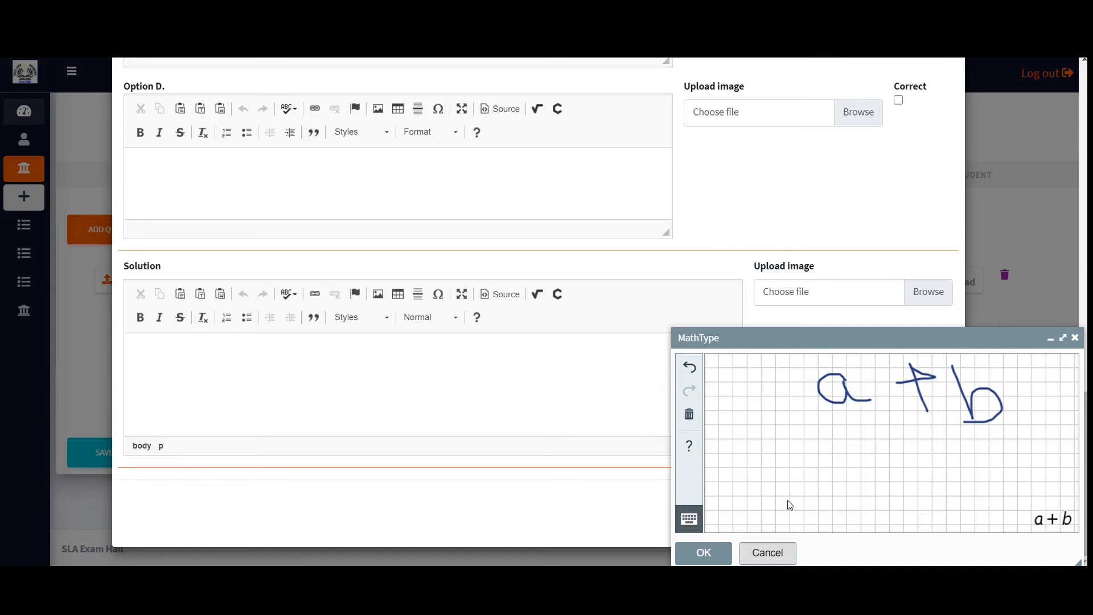
click(704, 554)
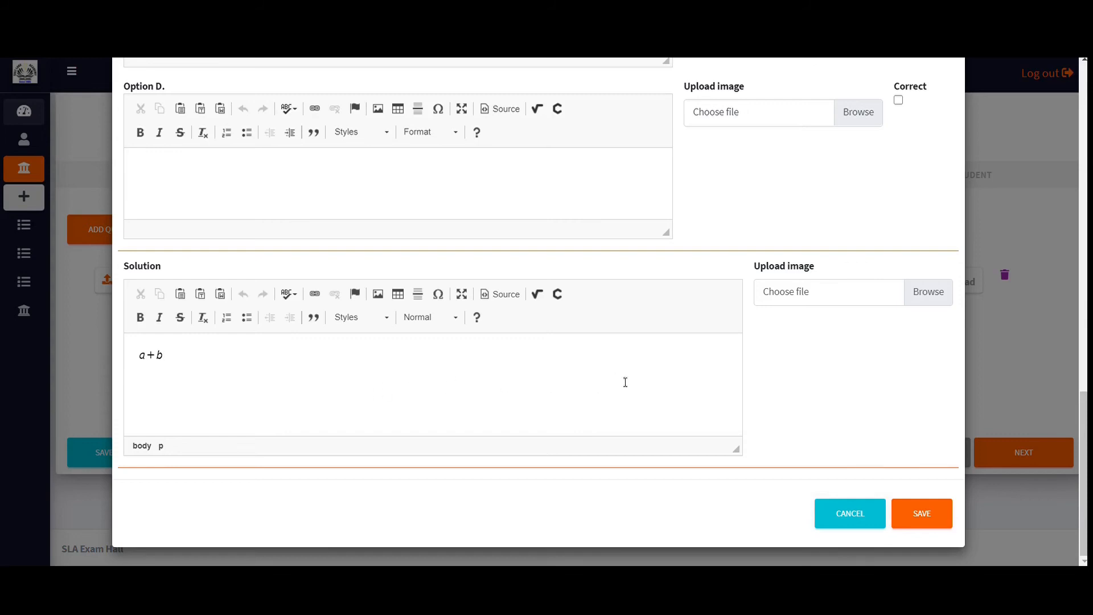
click(869, 515)
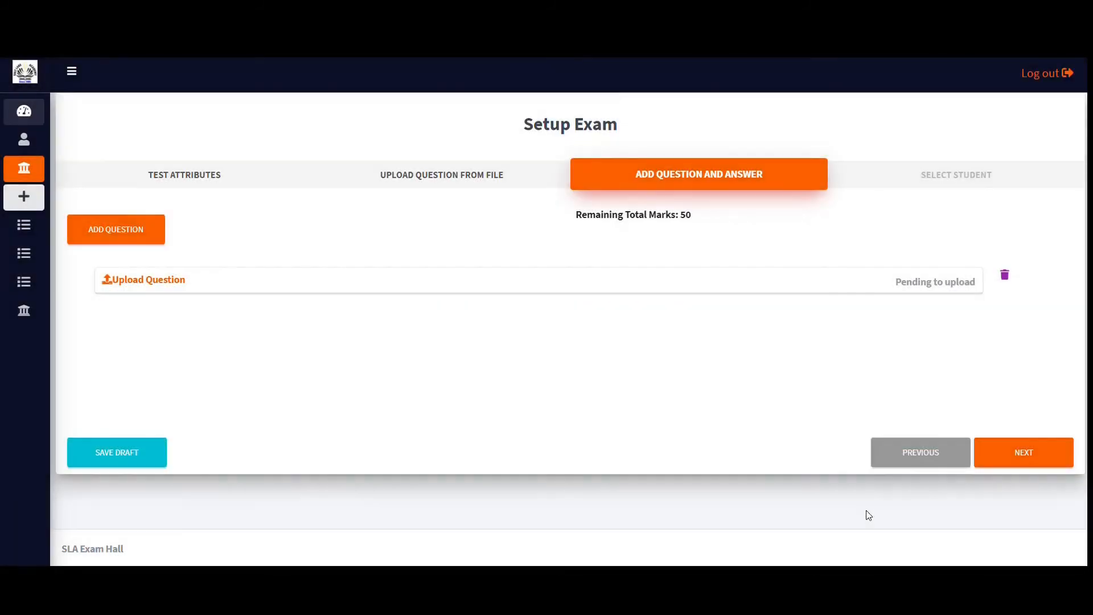
Proceed to student selection, review the student list and finish the exam setup without selecting any students.
click(1007, 456)
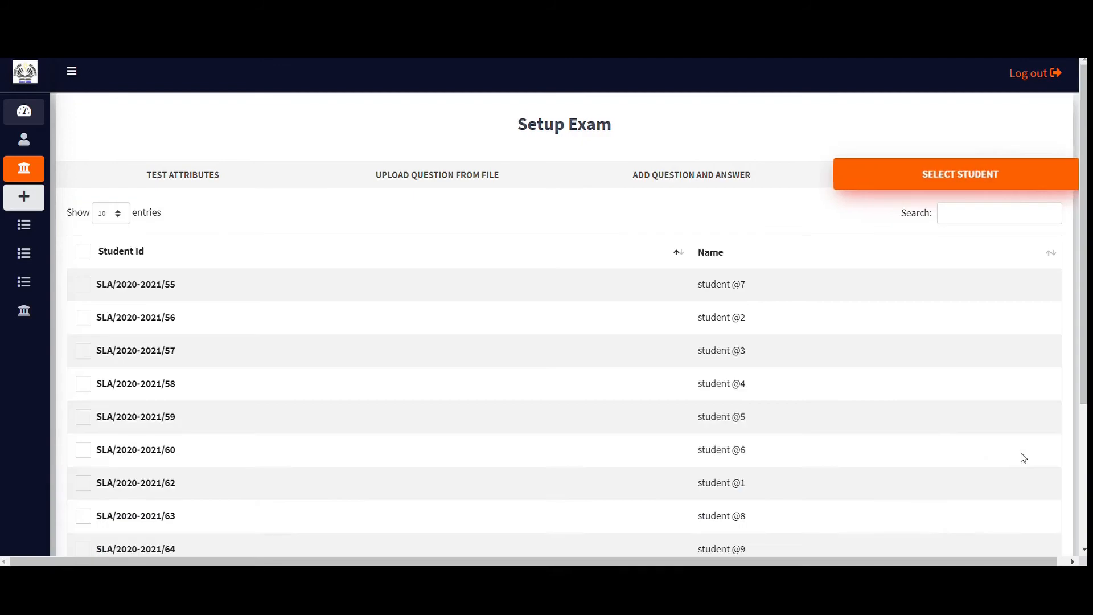
scroll(106, 266, down, 2)
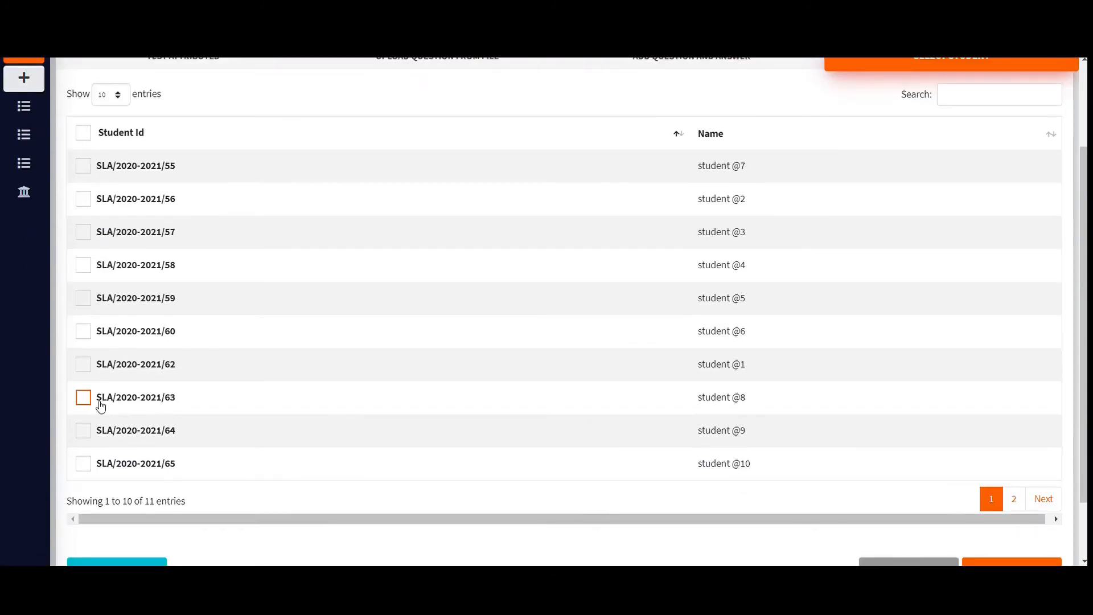
scroll(638, 256, down, 2)
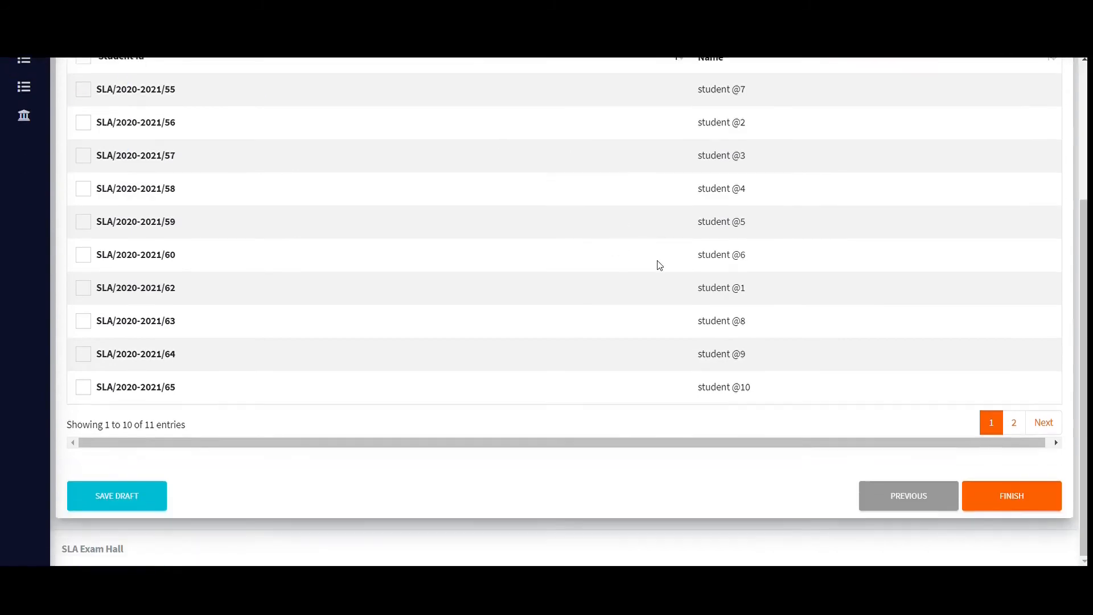
click(1014, 494)
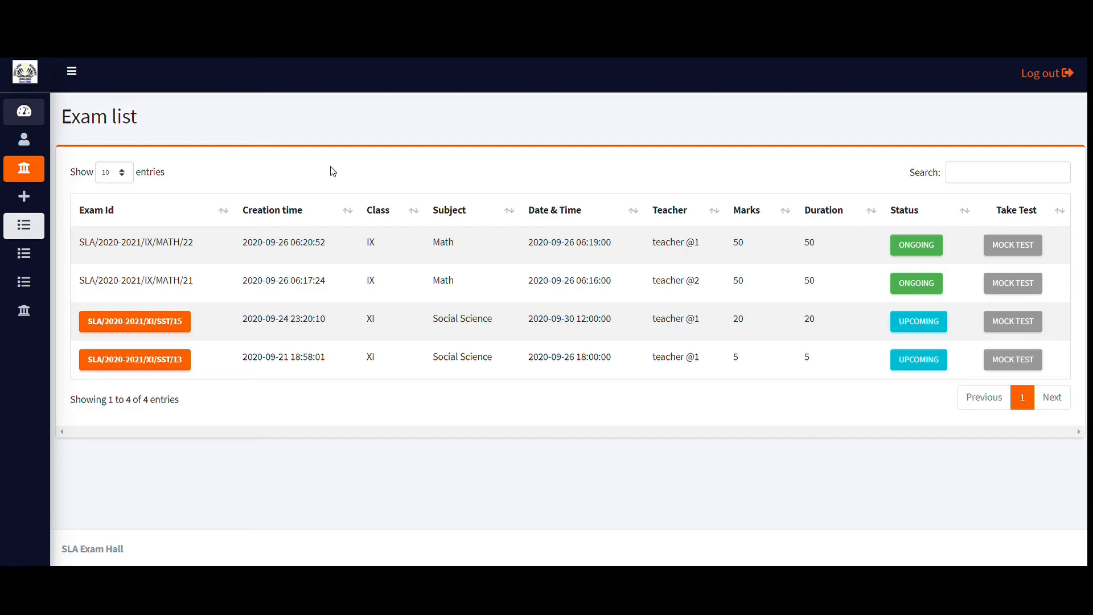
Open the mock test for Social Science exam SLA/2020-2021/XI/SST/15 and start it.
mouse_move(51, 187)
click(1013, 322)
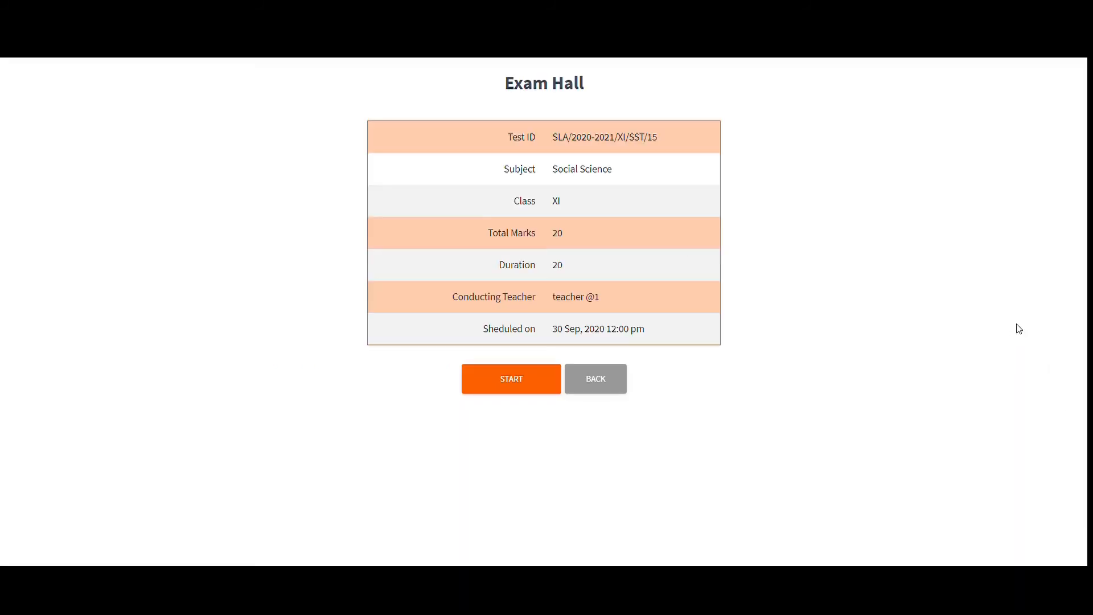
click(529, 378)
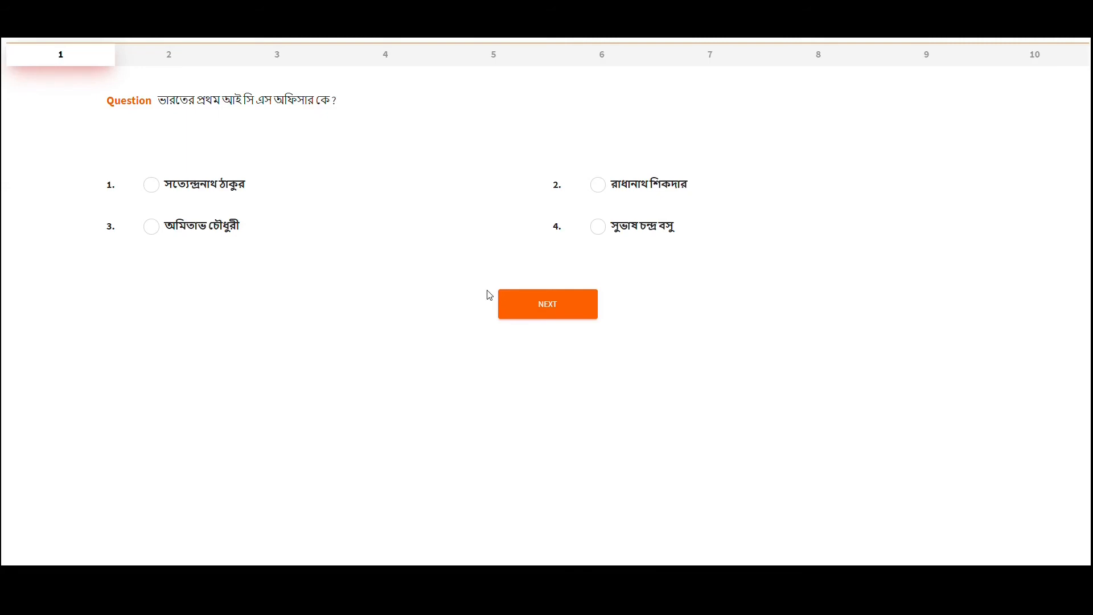
Go through all ten mock test questions without answering, review the answer report and leave it.
click(590, 308)
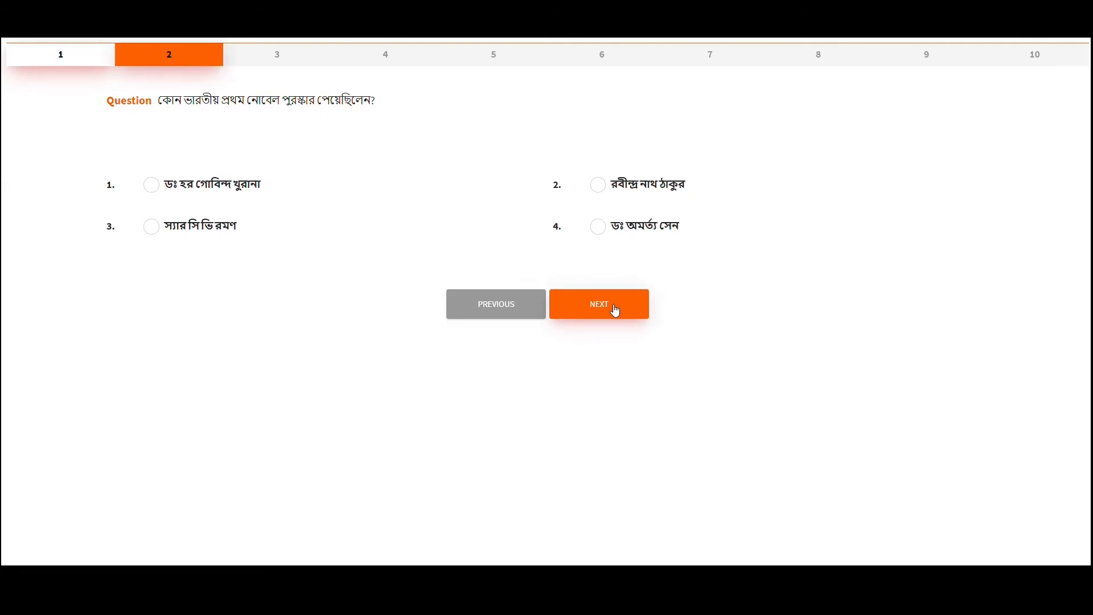
click(615, 311)
click(630, 310)
click(635, 310)
click(639, 311)
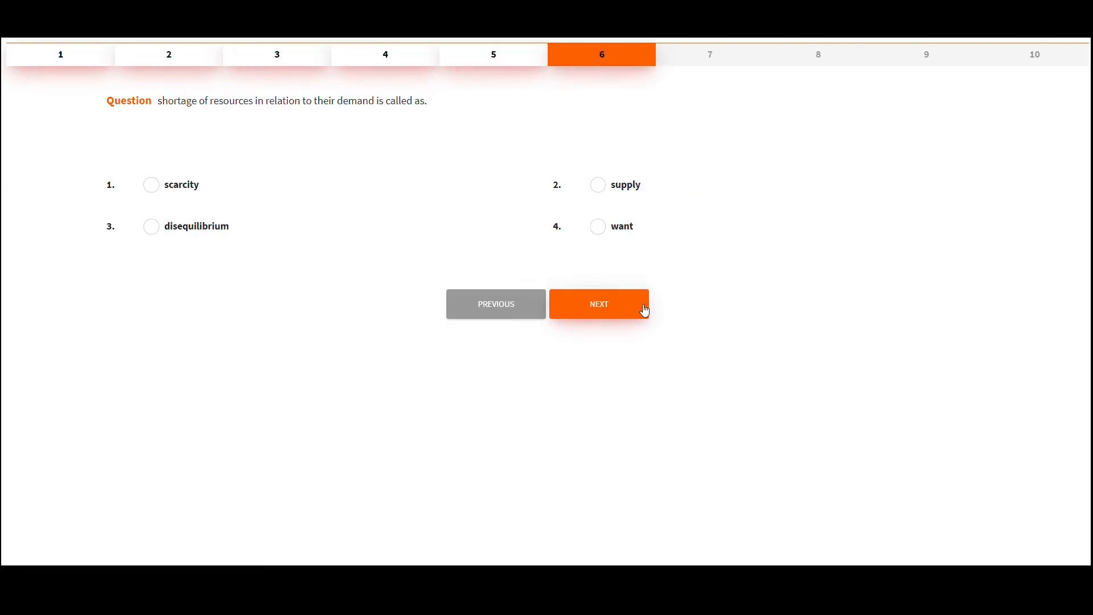
click(640, 310)
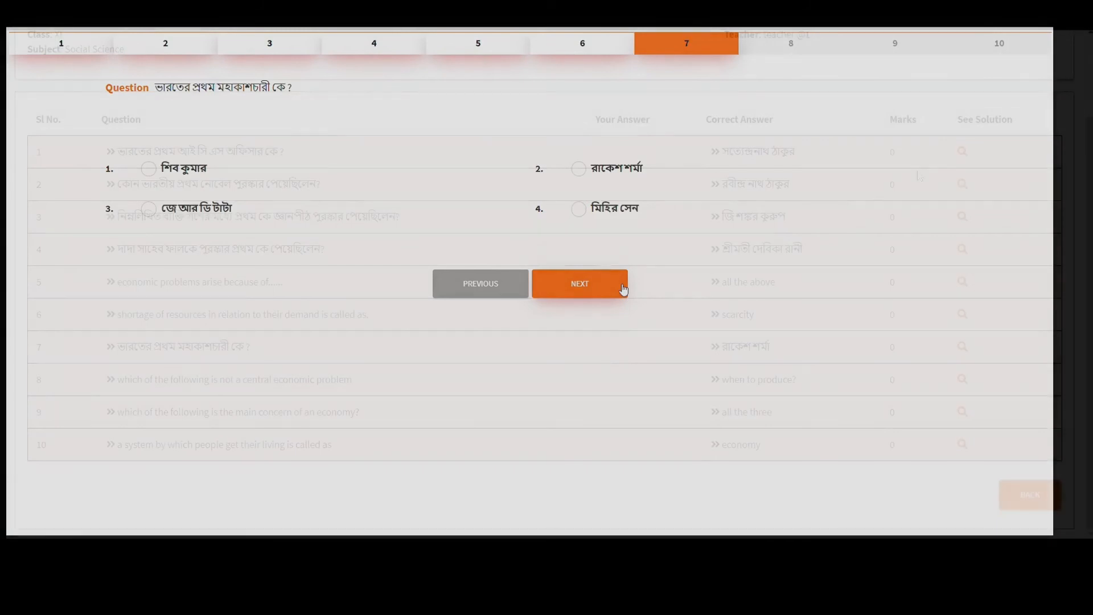
click(624, 289)
click(623, 289)
click(623, 289)
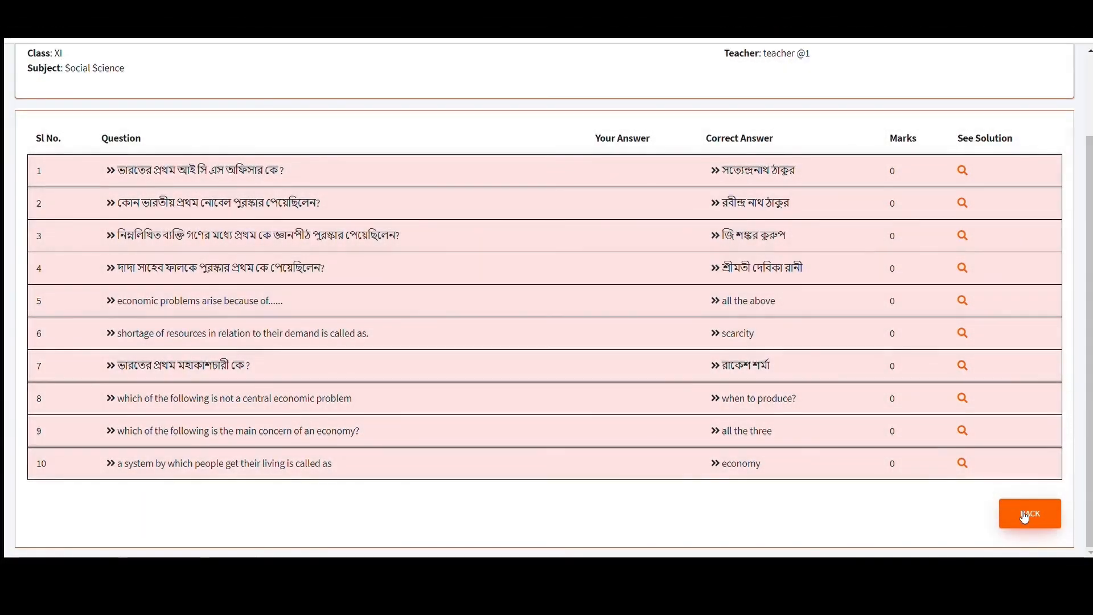
click(1024, 515)
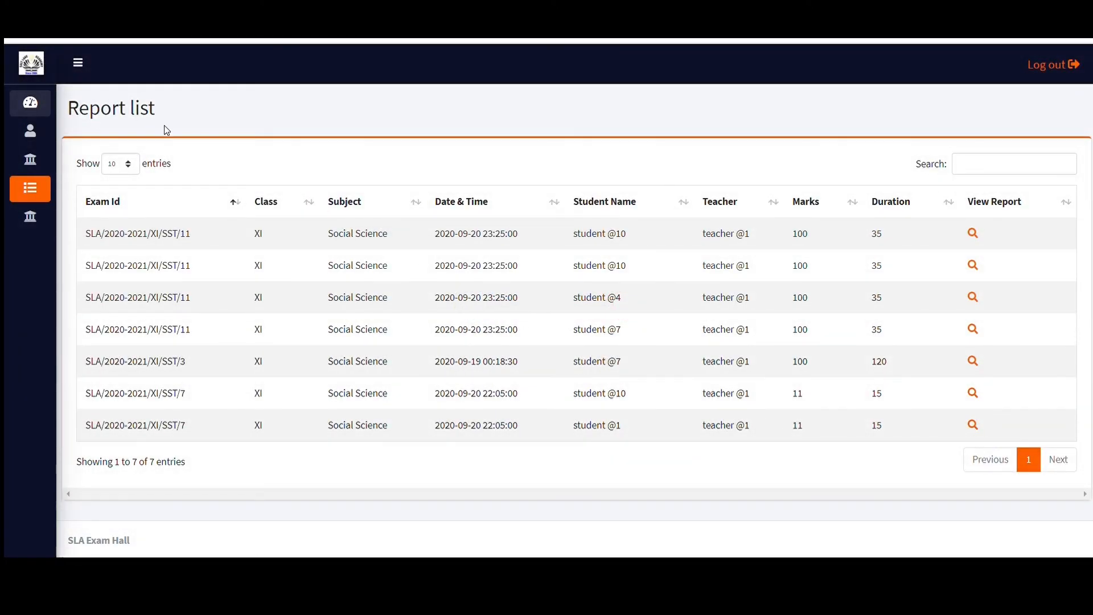
Look through the completed test list under test management, and open the practice exam page.
mouse_move(47, 174)
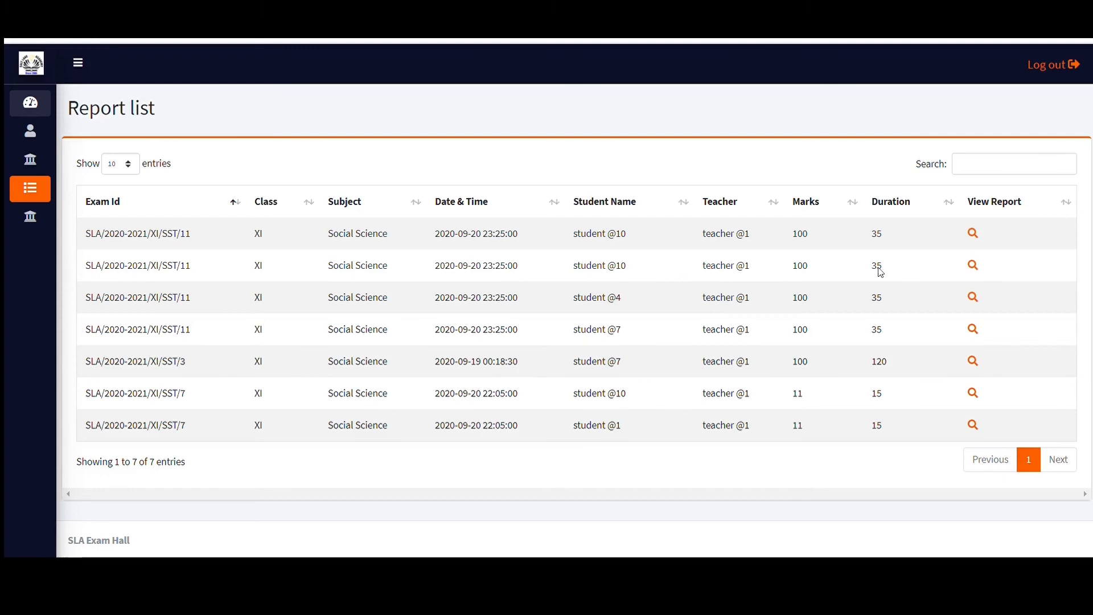
click(68, 163)
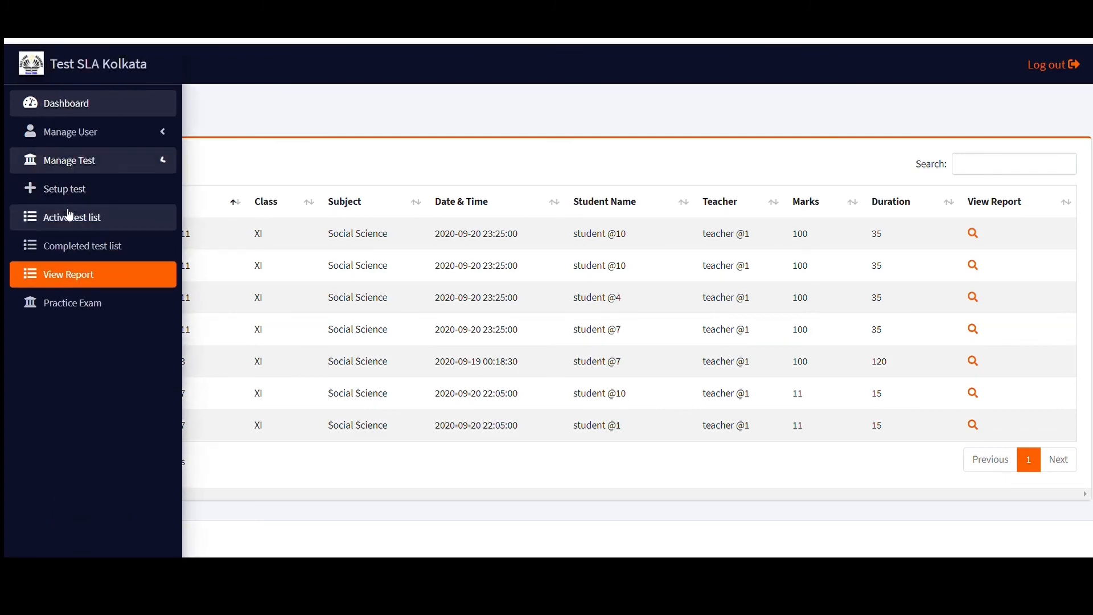
click(162, 251)
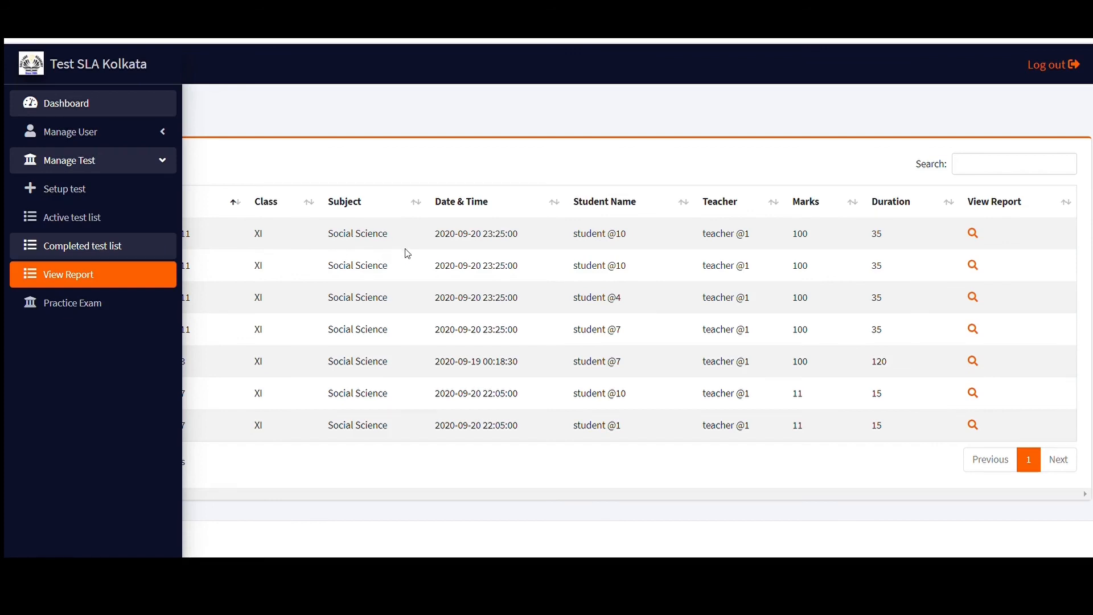
scroll(767, 252, down, 2)
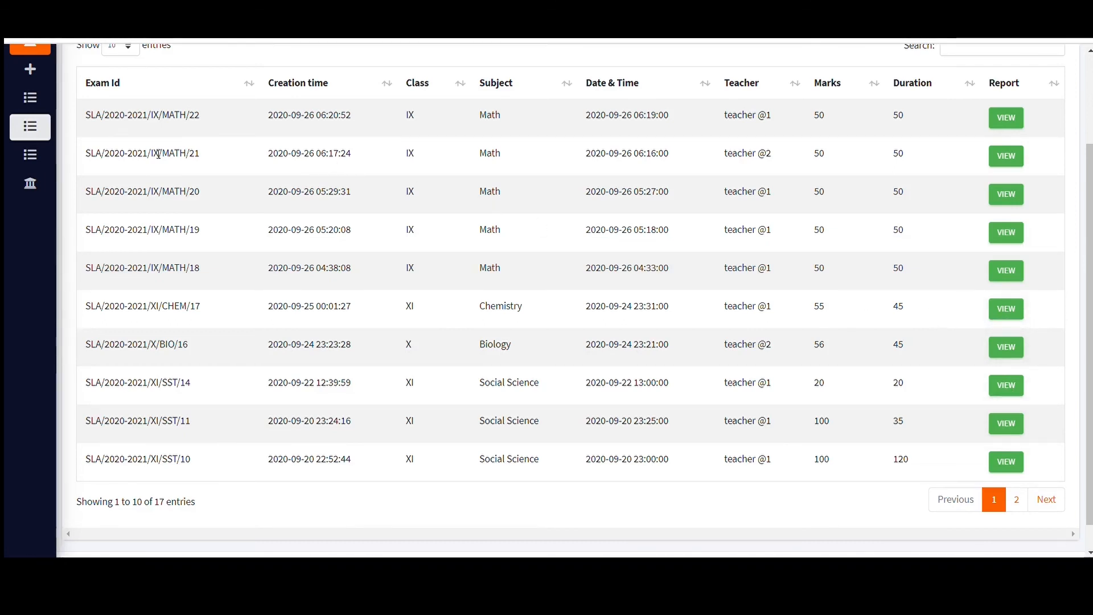
mouse_move(34, 152)
click(130, 192)
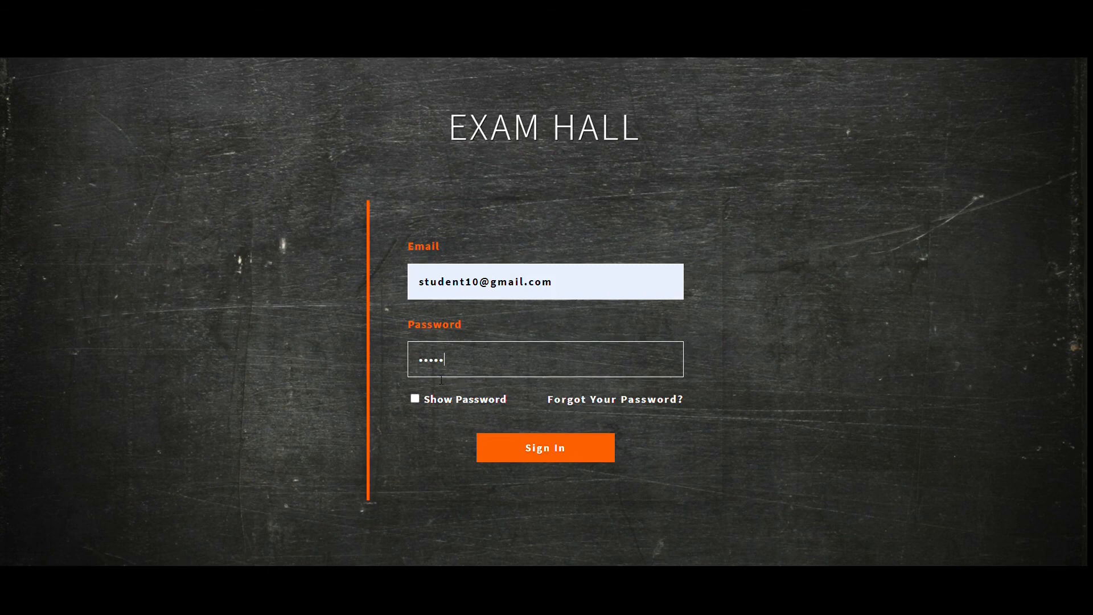
Sign in to the student account and look through its scheduled test list.
click(534, 446)
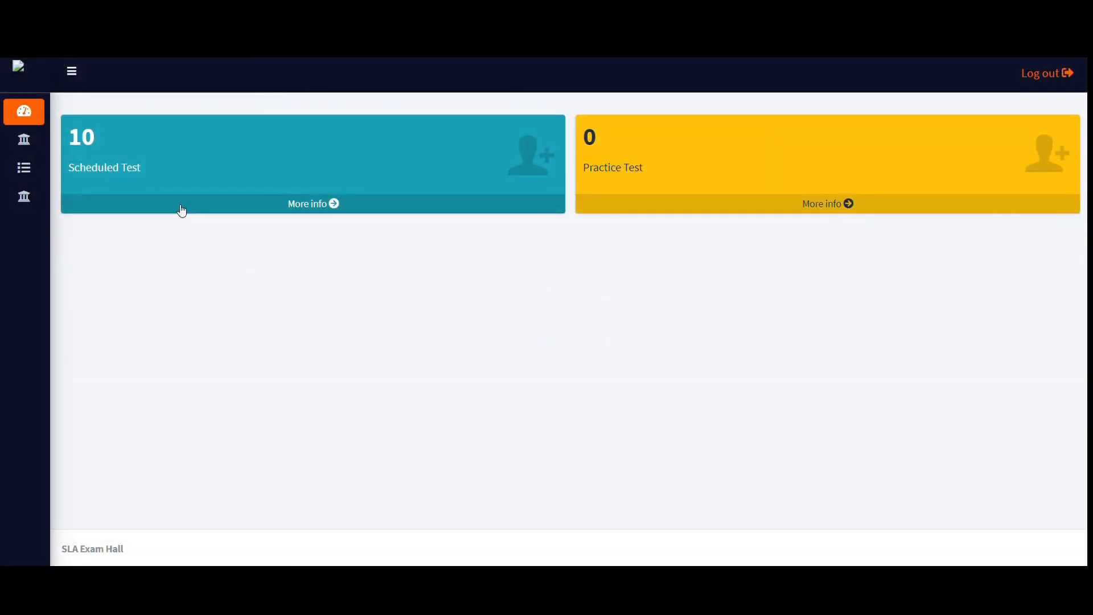
click(182, 210)
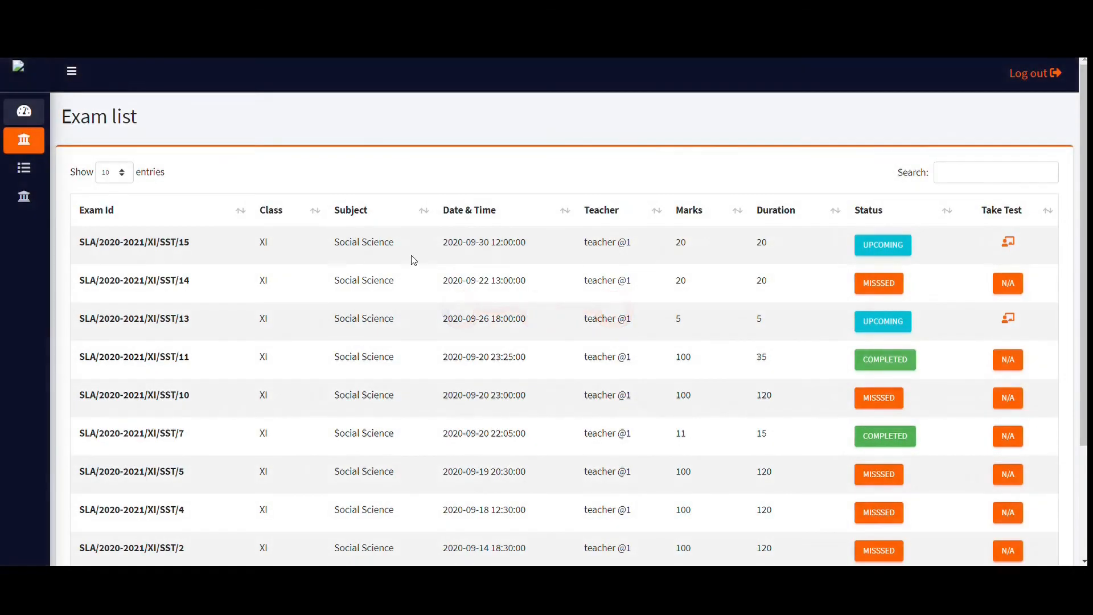
scroll(791, 276, down, 3)
scroll(383, 165, up, 3)
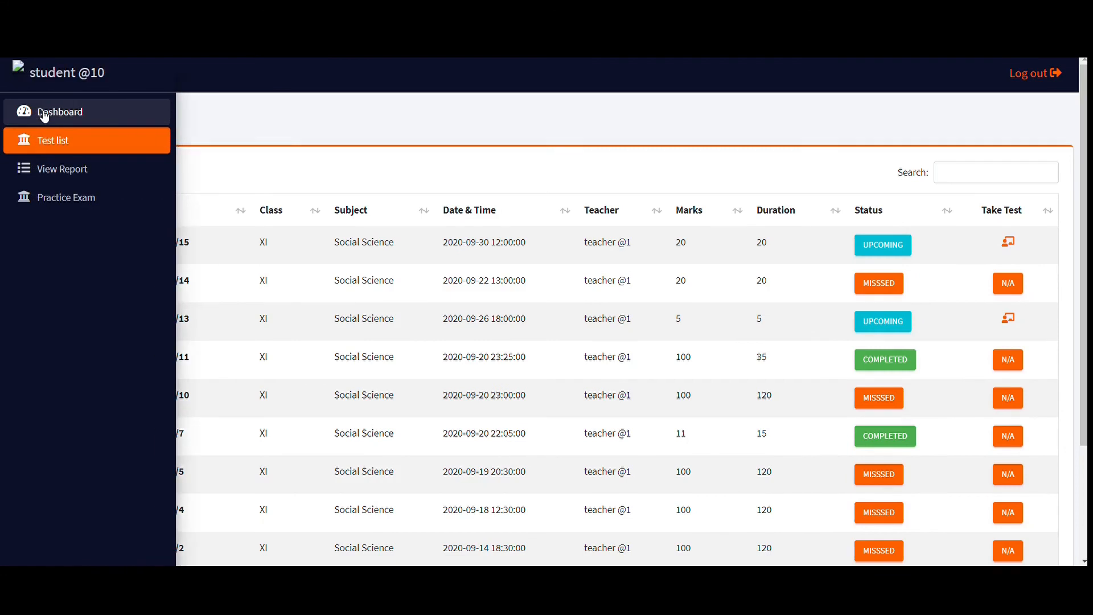
Return to the student dashboard, view the practice test list and log out of the account.
click(48, 114)
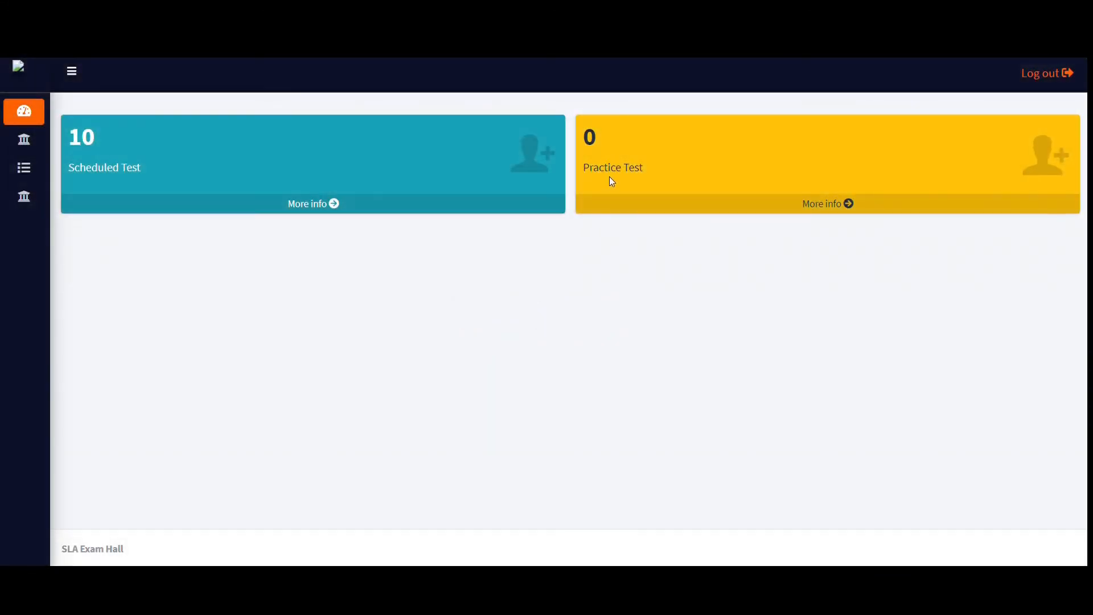
click(657, 205)
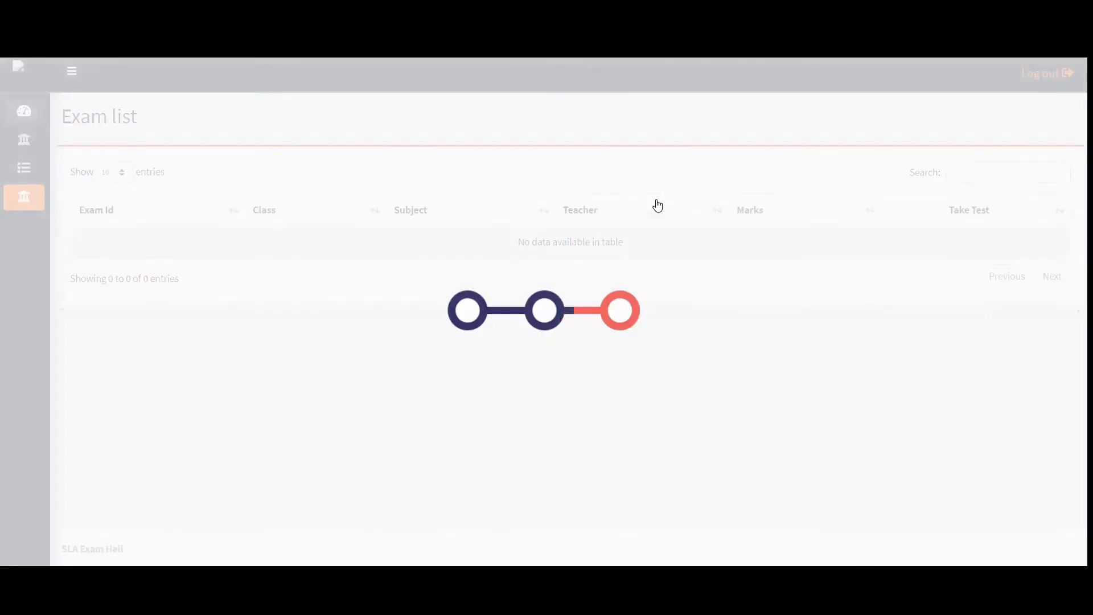
click(1046, 81)
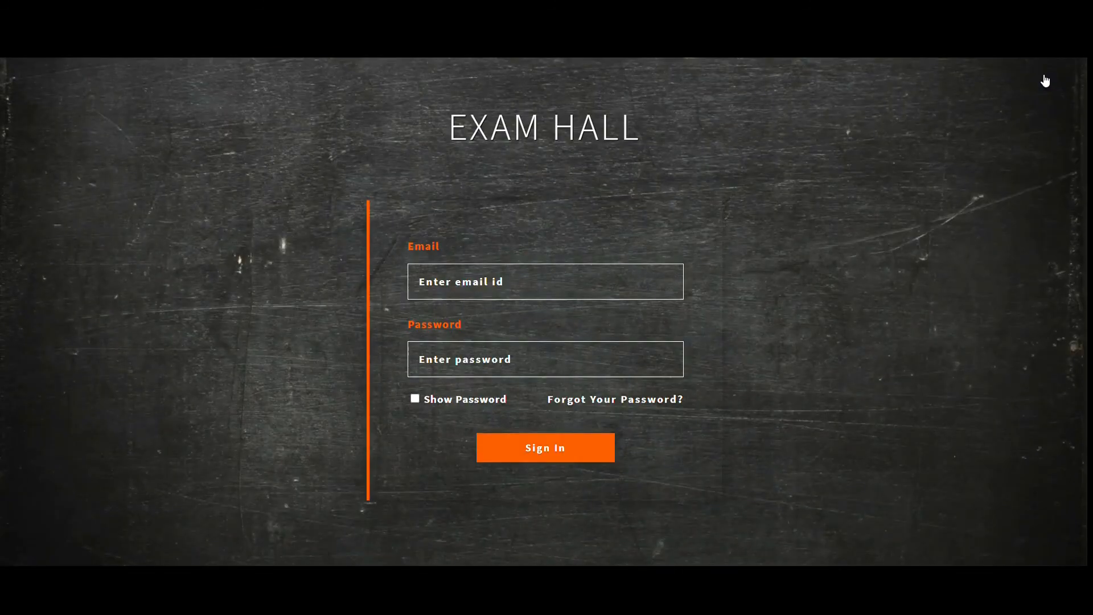